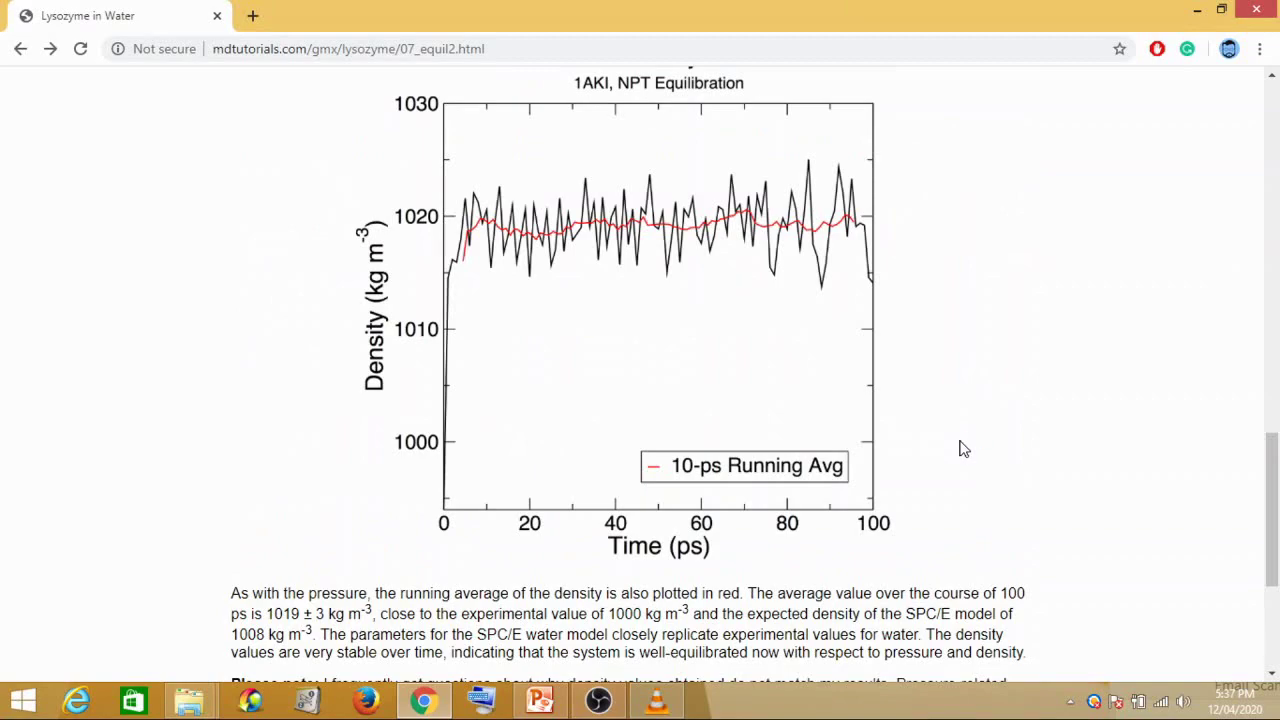
Move on to the tutorial's Step Eight: Production MD page
{"action": "scroll", "coordinate": [962, 449], "scroll_direction": "up", "scroll_amount": 5}
{"action": "scroll", "coordinate": [962, 449], "scroll_direction": "up", "scroll_amount": 10}
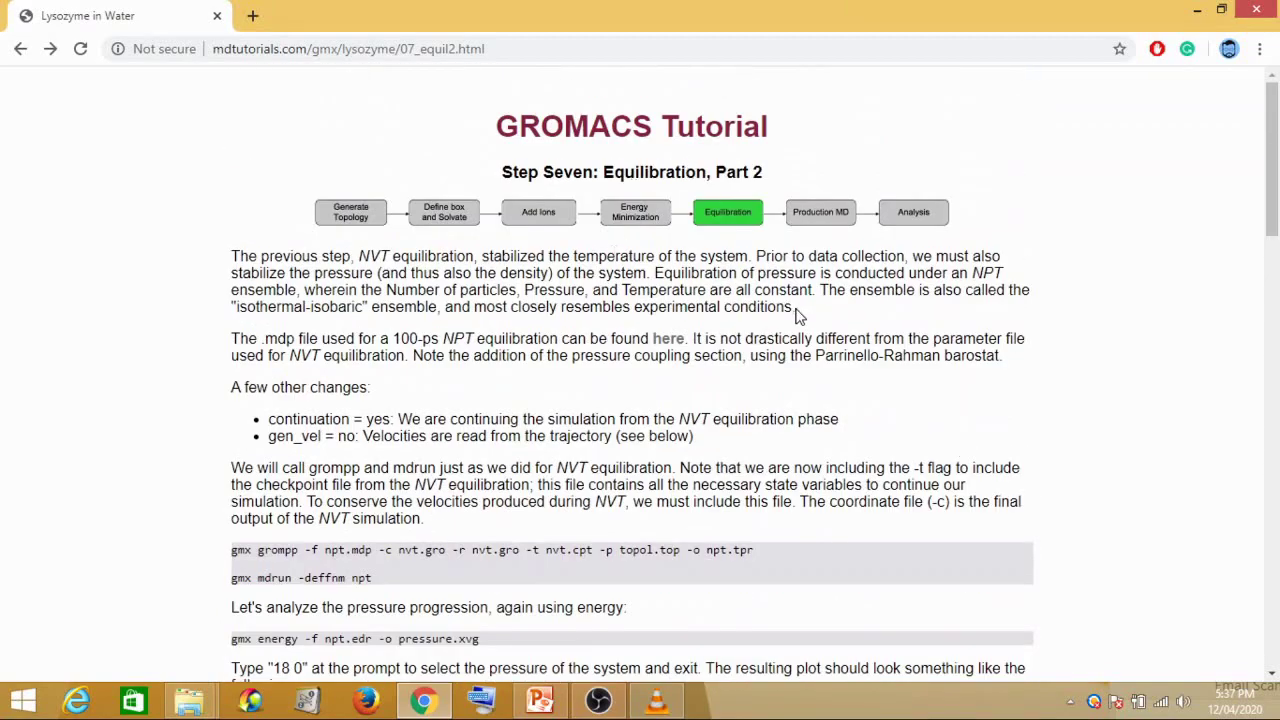
{"action": "scroll", "coordinate": [797, 318], "scroll_direction": "down", "scroll_amount": 15}
{"action": "scroll", "coordinate": [797, 318], "scroll_direction": "down", "scroll_amount": 4}
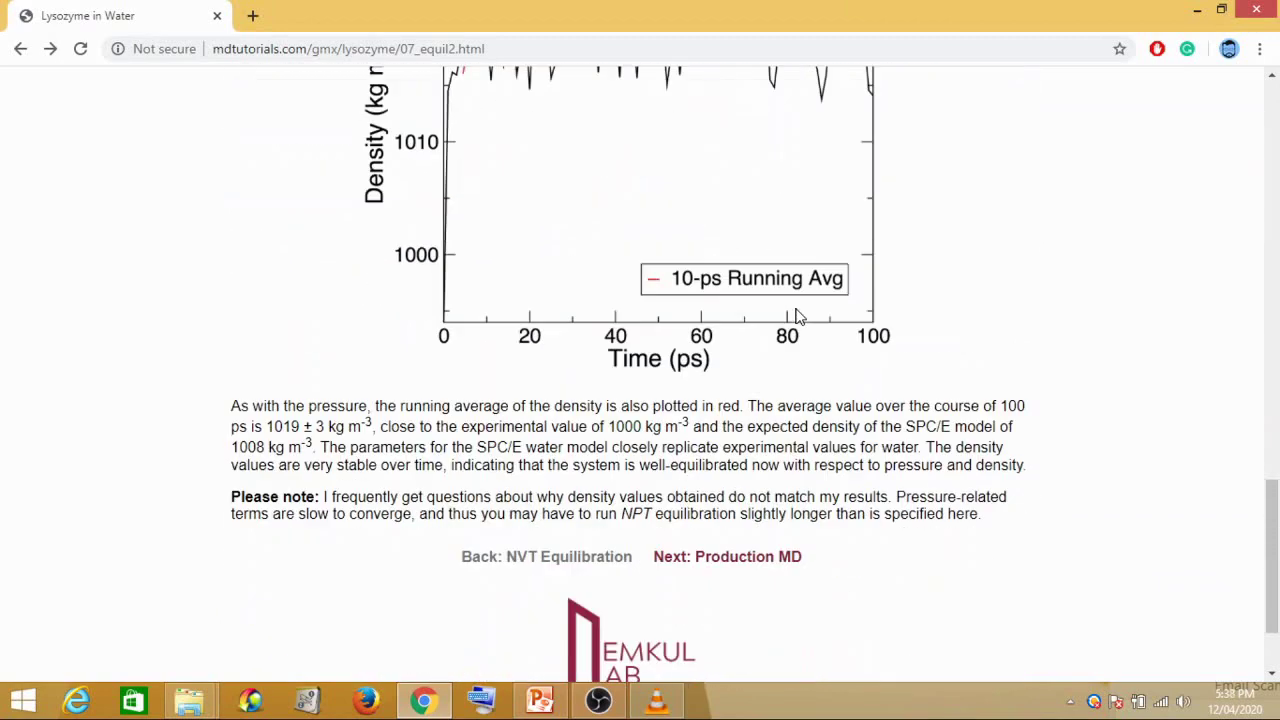
{"action": "scroll", "coordinate": [778, 388], "scroll_direction": "down", "scroll_amount": 2}
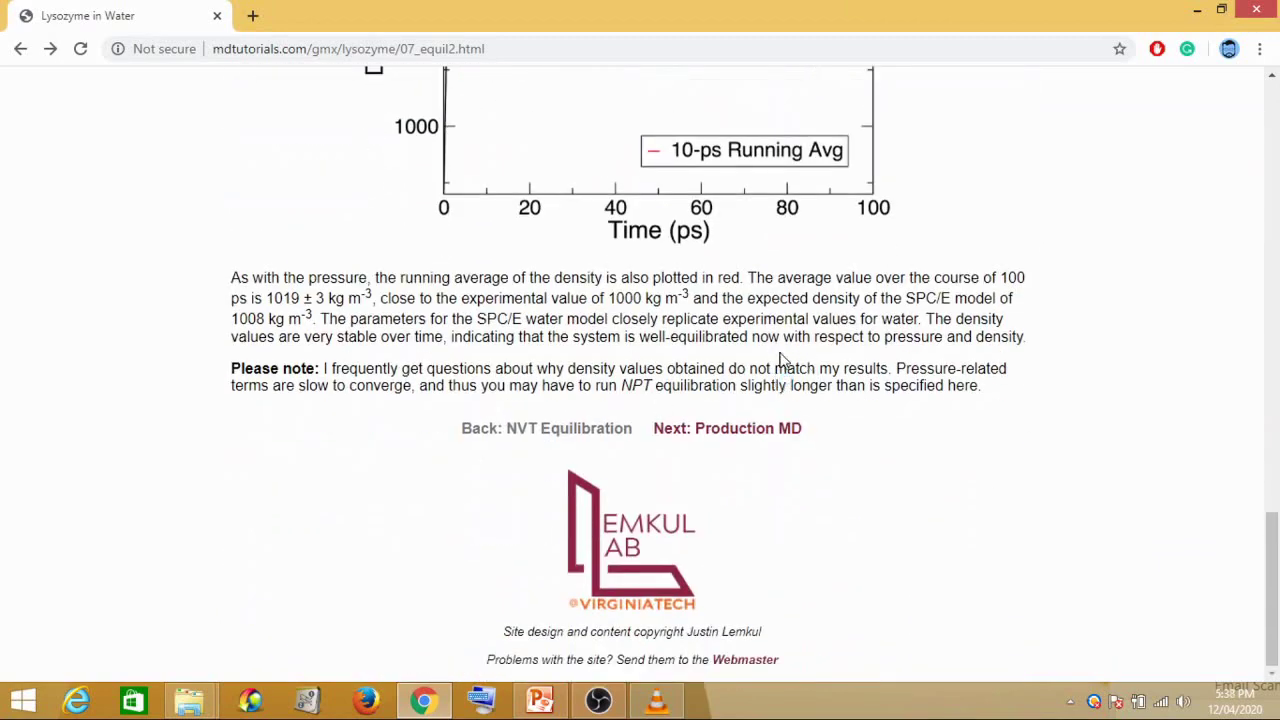
{"action": "left_click", "coordinate": [762, 433]}
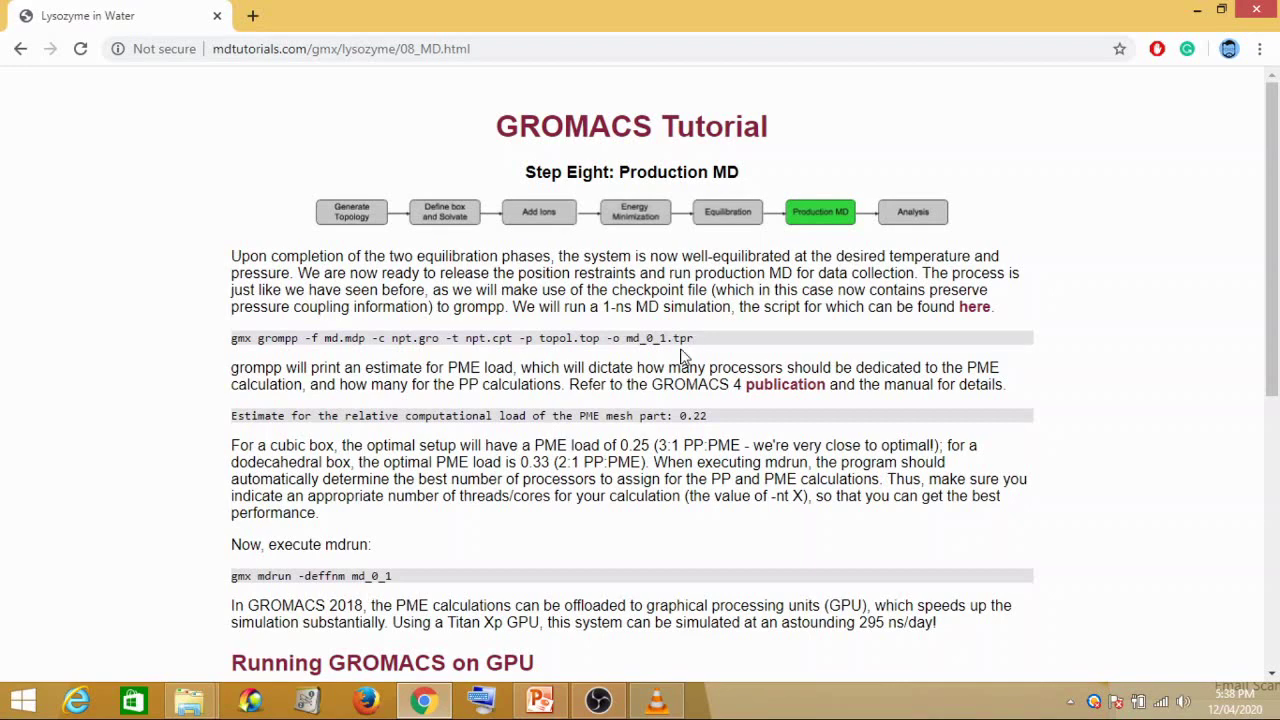
Highlight the production grompp command and its md.mdp option, then open the md.mdp file
{"action": "left_click_drag", "start_coordinate": [694, 340], "coordinate": [222, 335]}
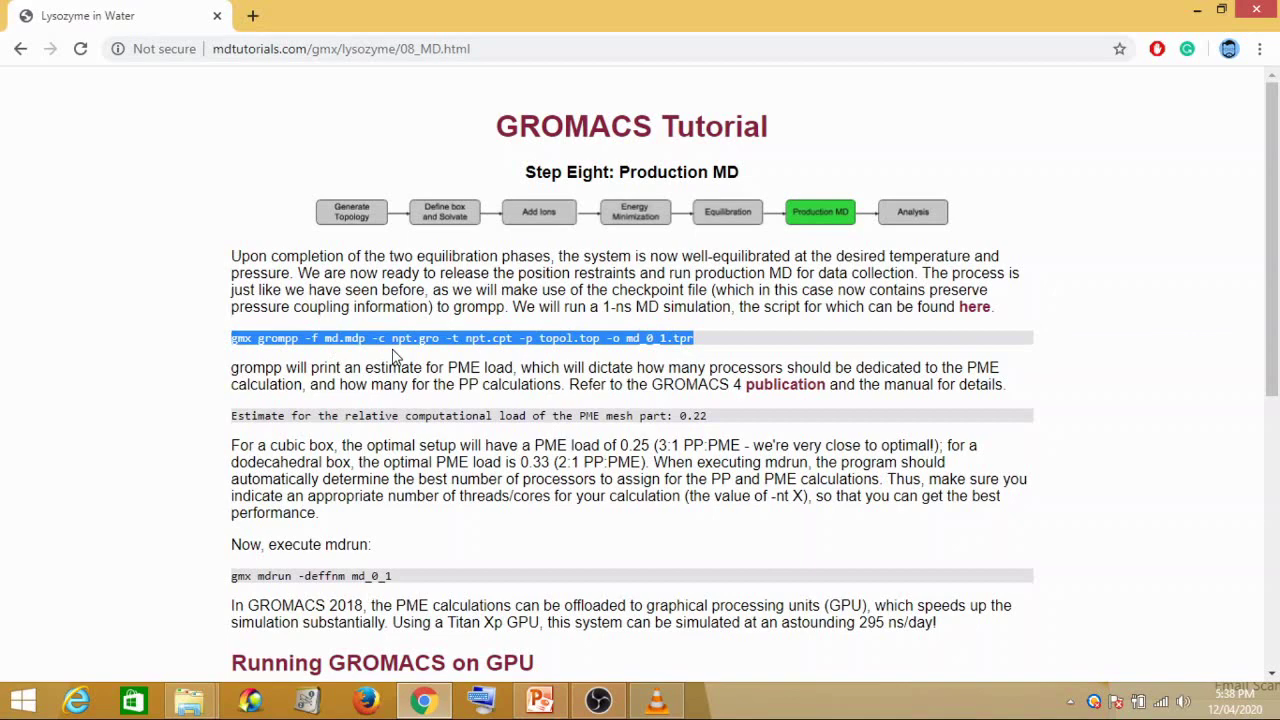
{"action": "left_click", "coordinate": [340, 343]}
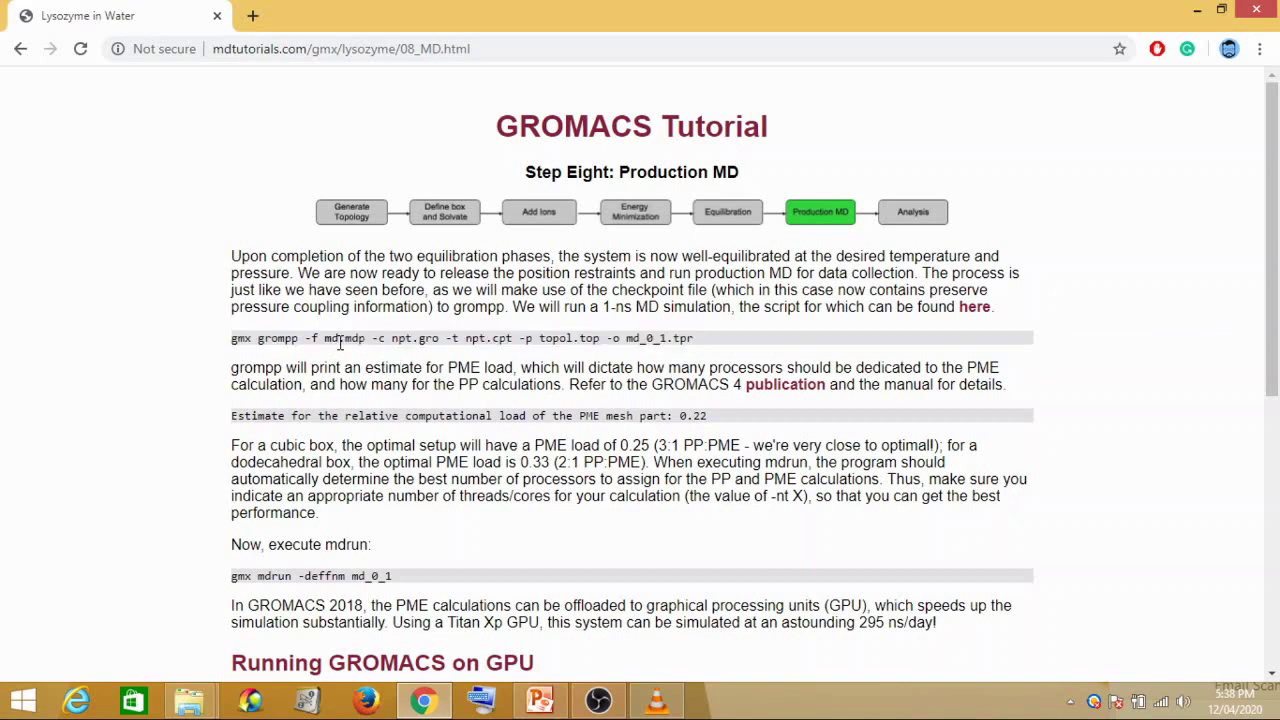
{"action": "left_click_drag", "start_coordinate": [310, 337], "coordinate": [378, 335]}
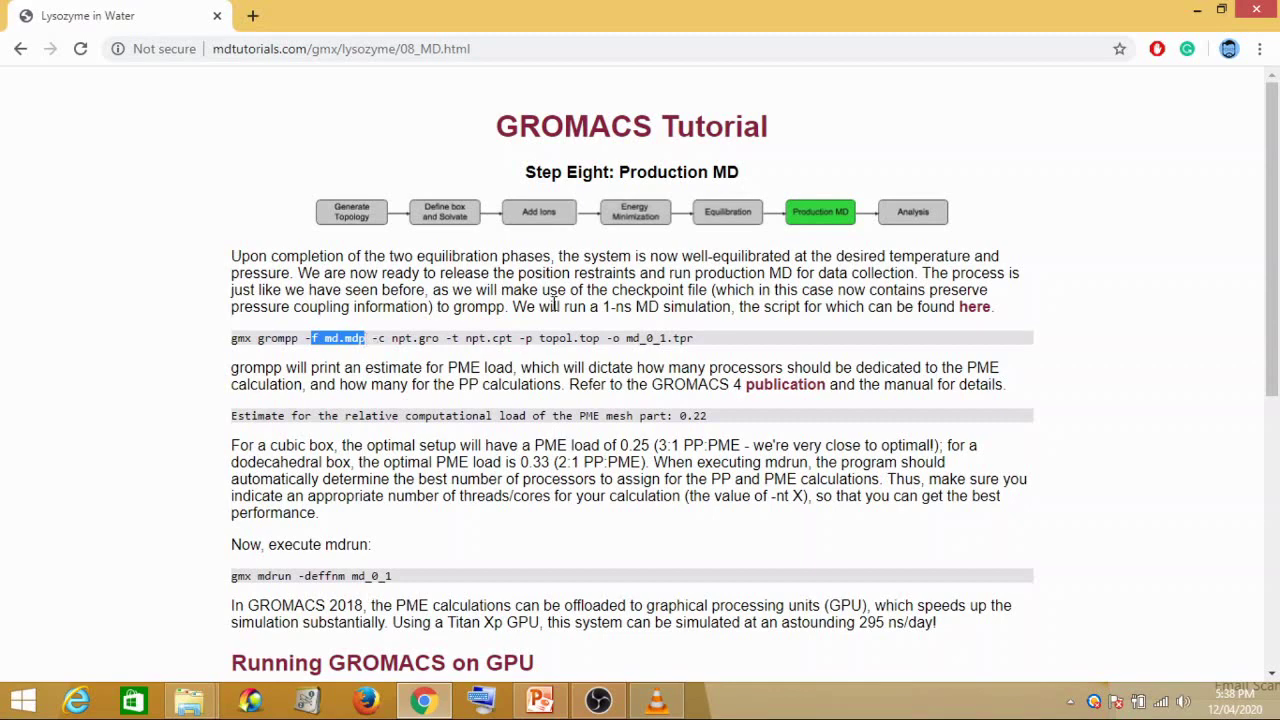
{"action": "left_click", "coordinate": [983, 312]}
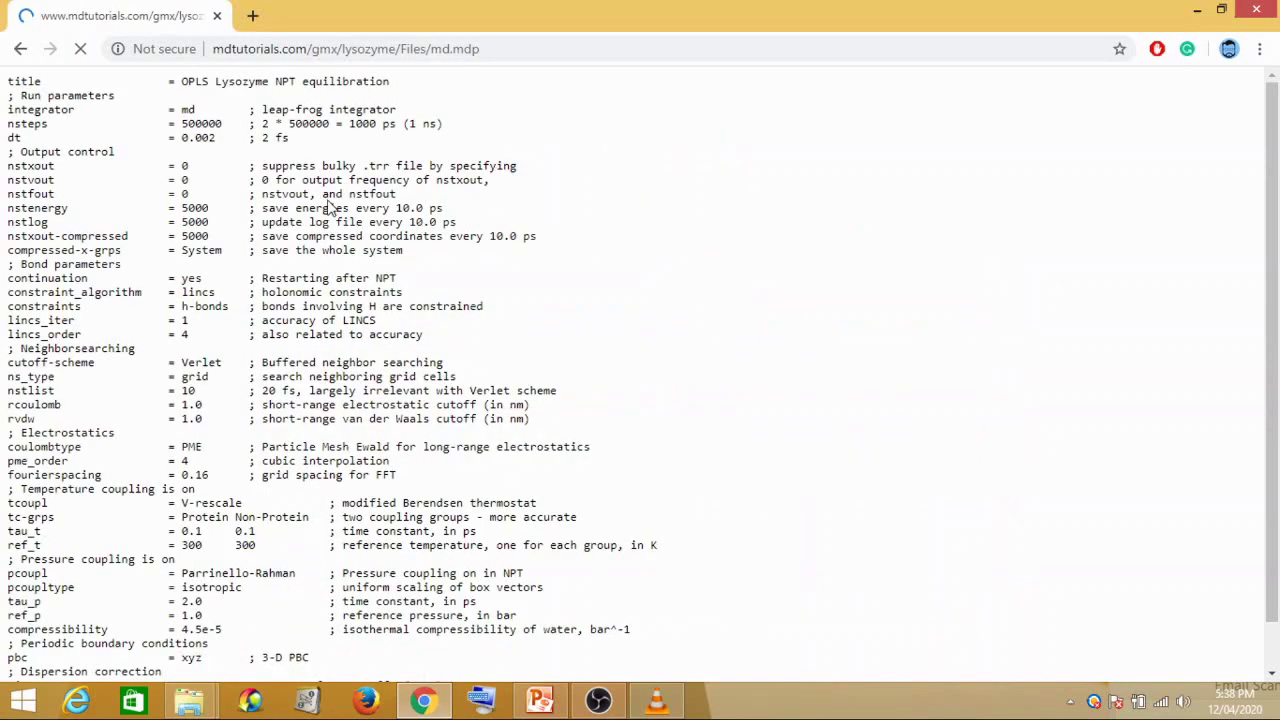
Review md.mdp and highlight the 1000 ps run length on the nsteps line
{"action": "scroll", "coordinate": [271, 270], "scroll_direction": "down", "scroll_amount": 1}
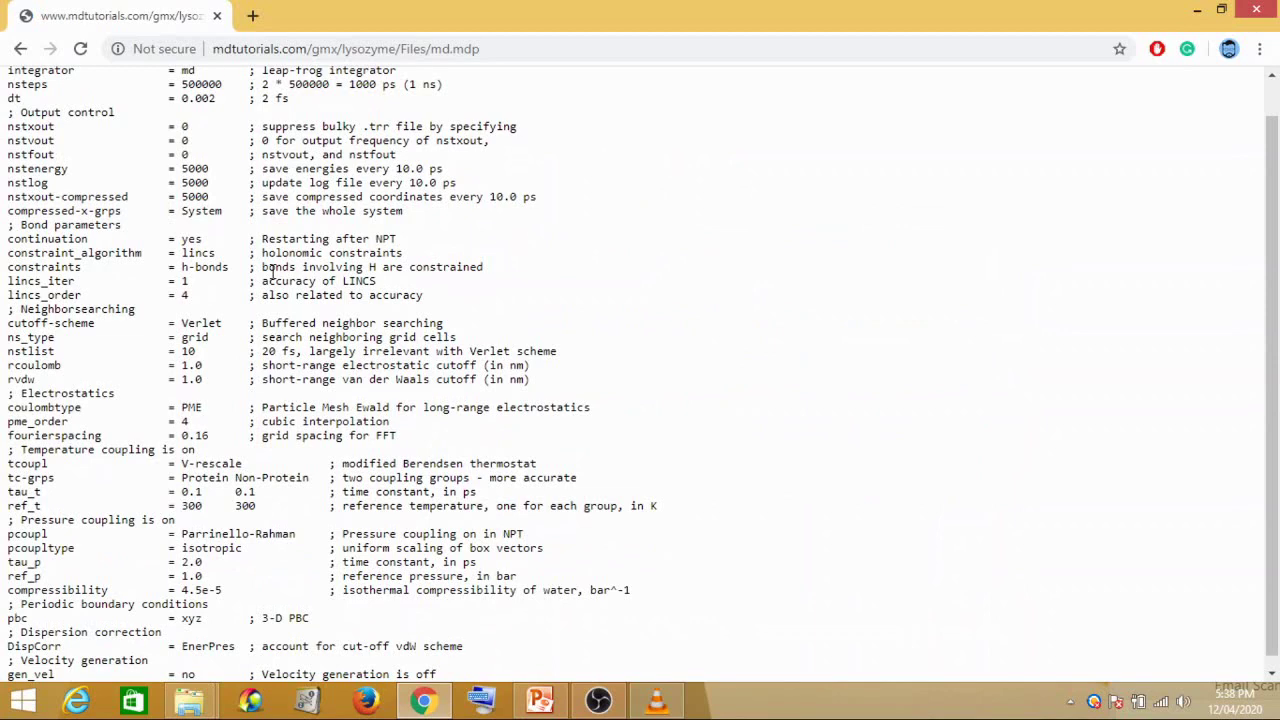
{"action": "scroll", "coordinate": [271, 270], "scroll_direction": "up", "scroll_amount": 1}
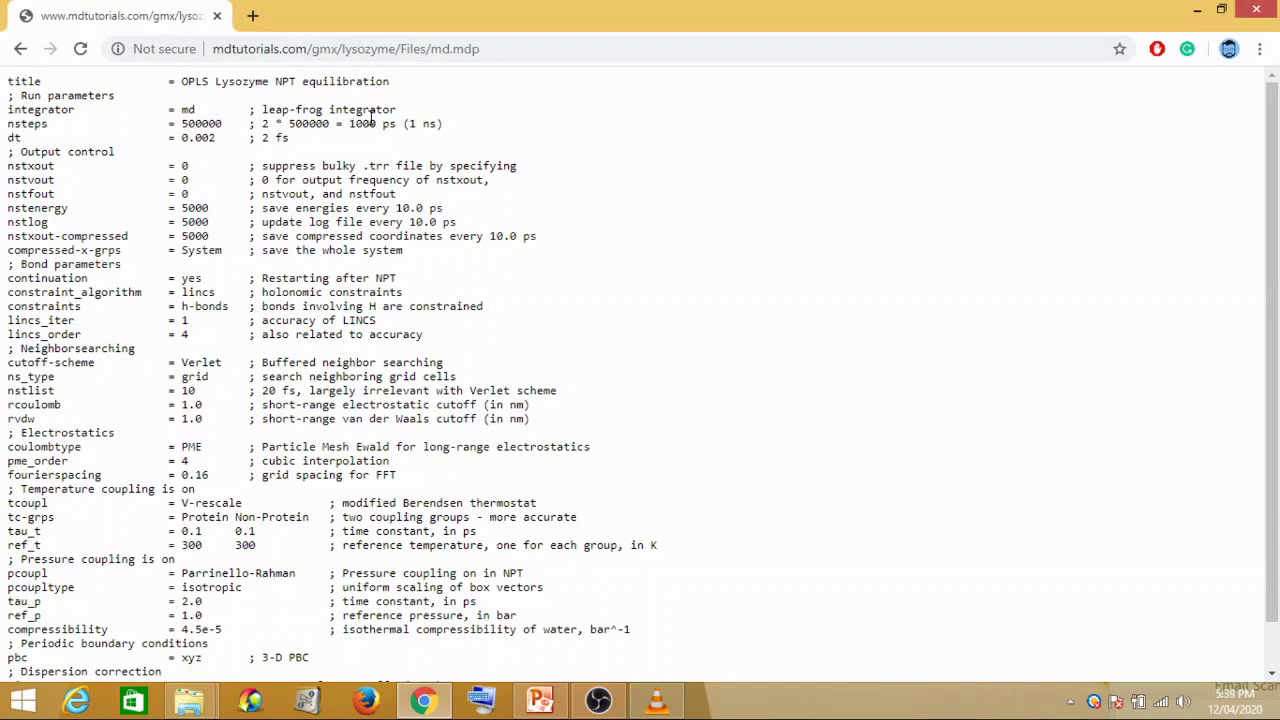
{"action": "left_click_drag", "start_coordinate": [349, 125], "coordinate": [395, 123]}
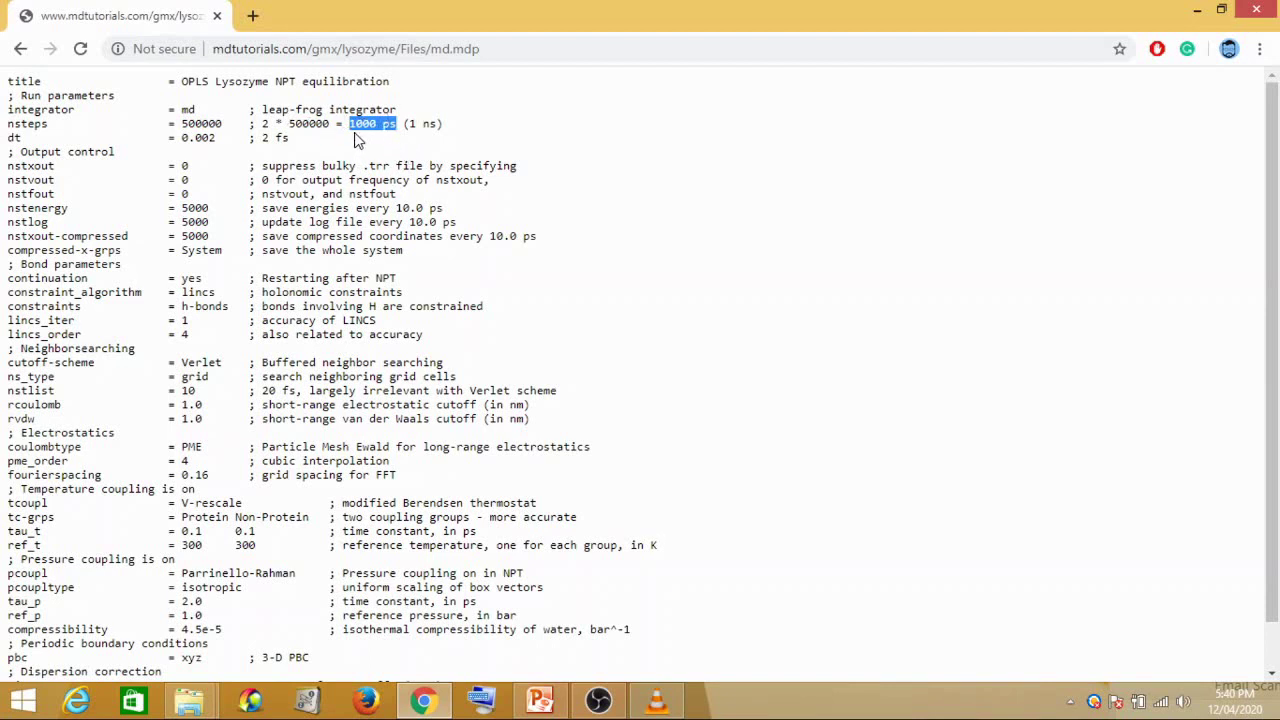
Highlight the 1 ns duration and the 500000 step count in md.mdp
{"action": "left_click", "coordinate": [407, 125]}
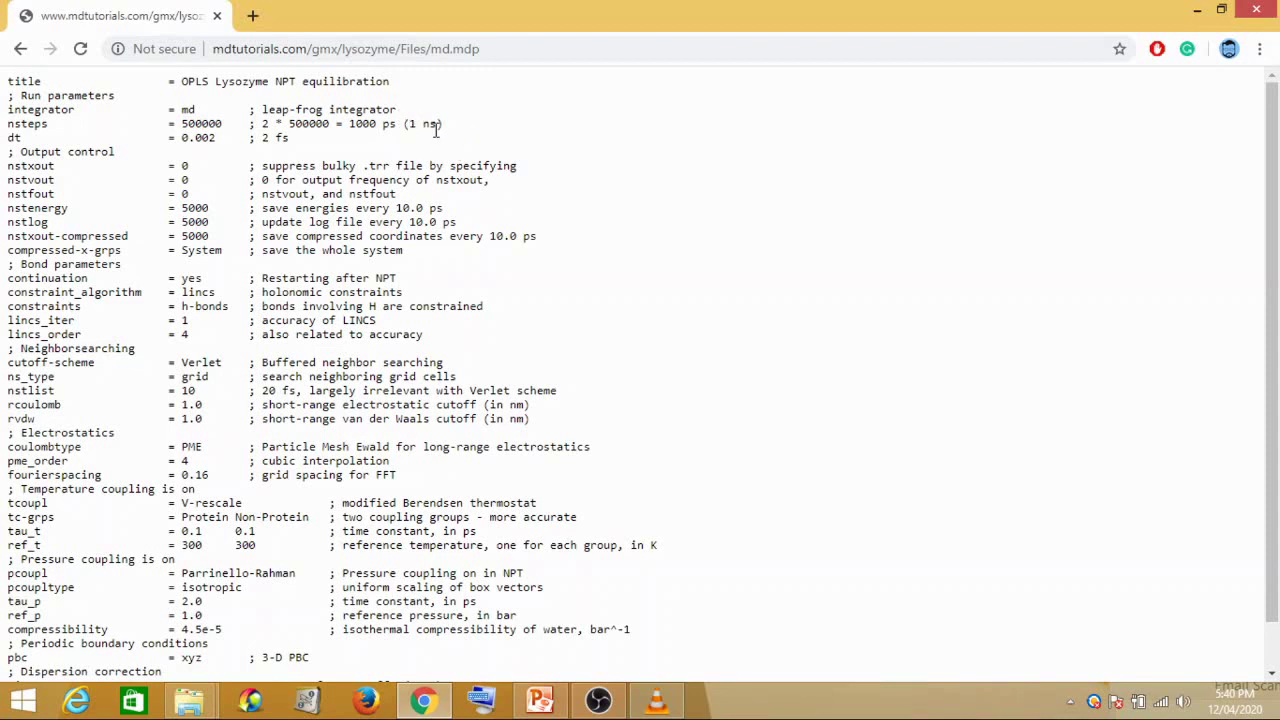
{"action": "left_click_drag", "start_coordinate": [437, 125], "coordinate": [410, 127]}
{"action": "left_click", "coordinate": [309, 122]}
{"action": "left_click_drag", "start_coordinate": [289, 124], "coordinate": [312, 118]}
Select the entire md.mdp parameter text and copy it
{"action": "left_click", "coordinate": [8, 76]}
{"action": "left_click_drag", "start_coordinate": [8, 80], "coordinate": [465, 700]}
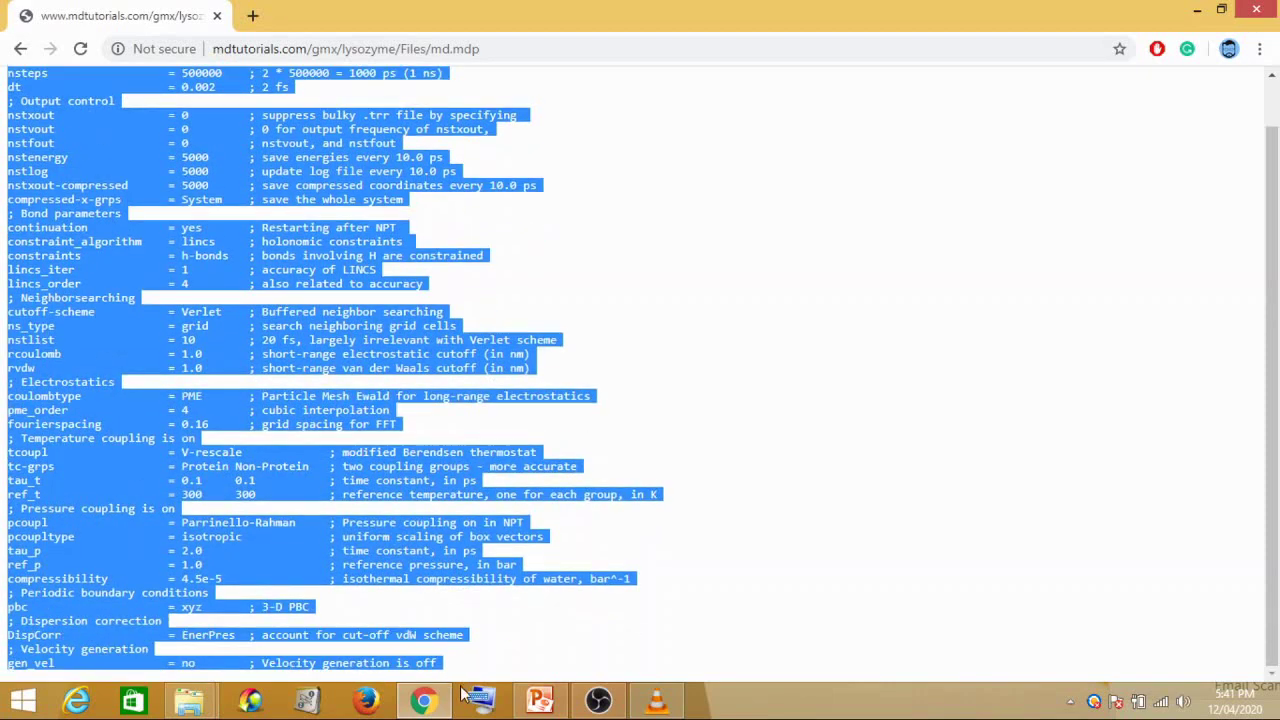
{"action": "right_click", "coordinate": [289, 245]}
{"action": "left_click", "coordinate": [312, 254]}
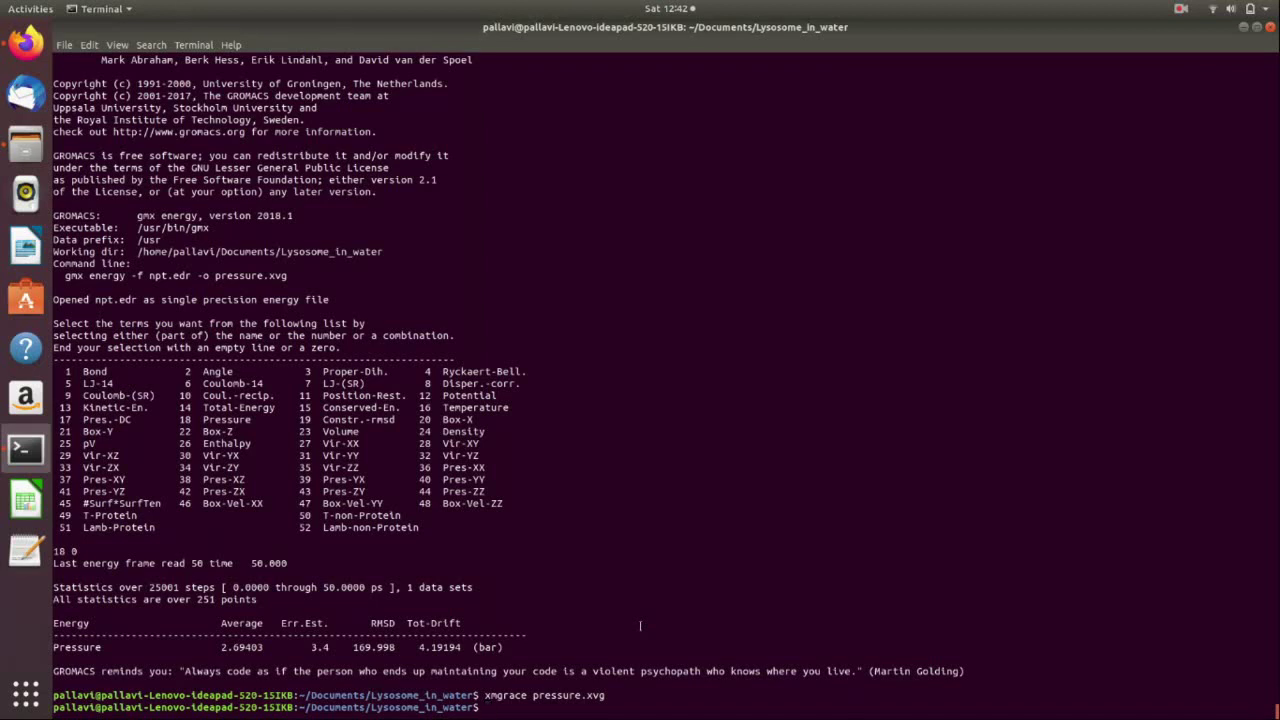
Create md.mdp in nano, paste the copied production parameters, and save it
{"action": "type", "text": "nano md.mdp"}
{"action": "key", "text": "Return"}
{"action": "key", "text": "ctrl+shift+v"}
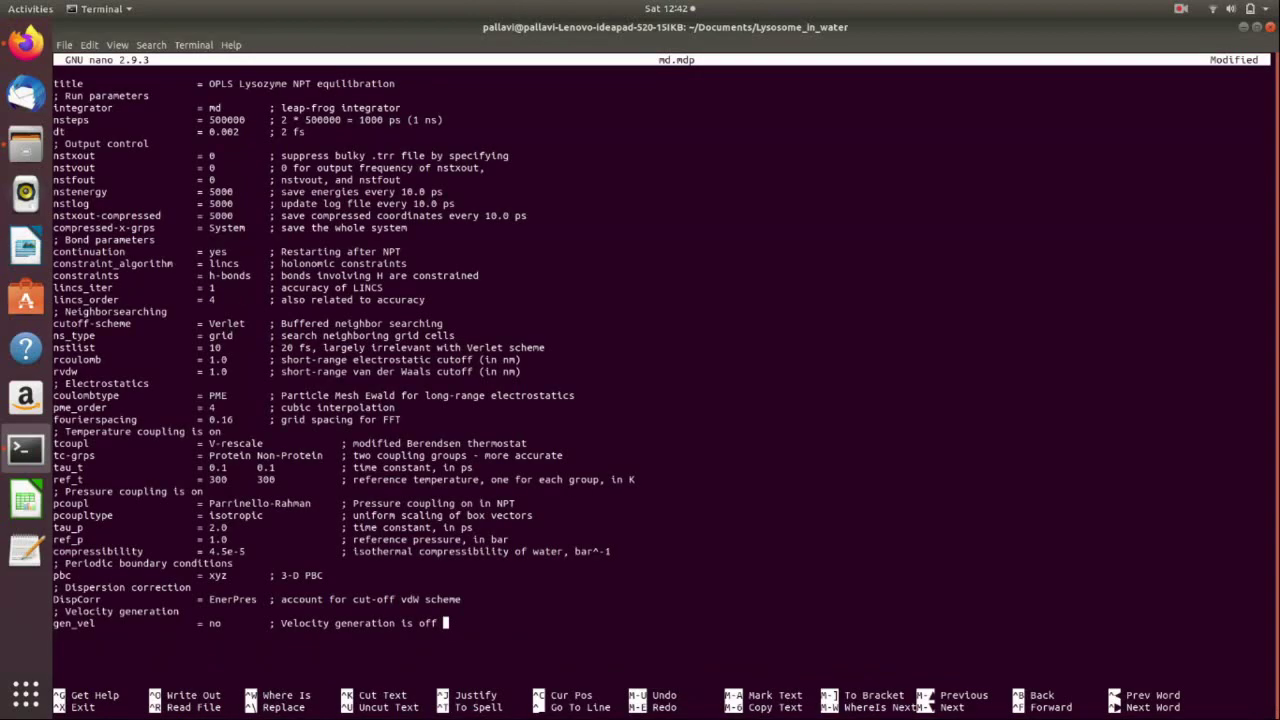
{"action": "key", "text": "ctrl+x"}
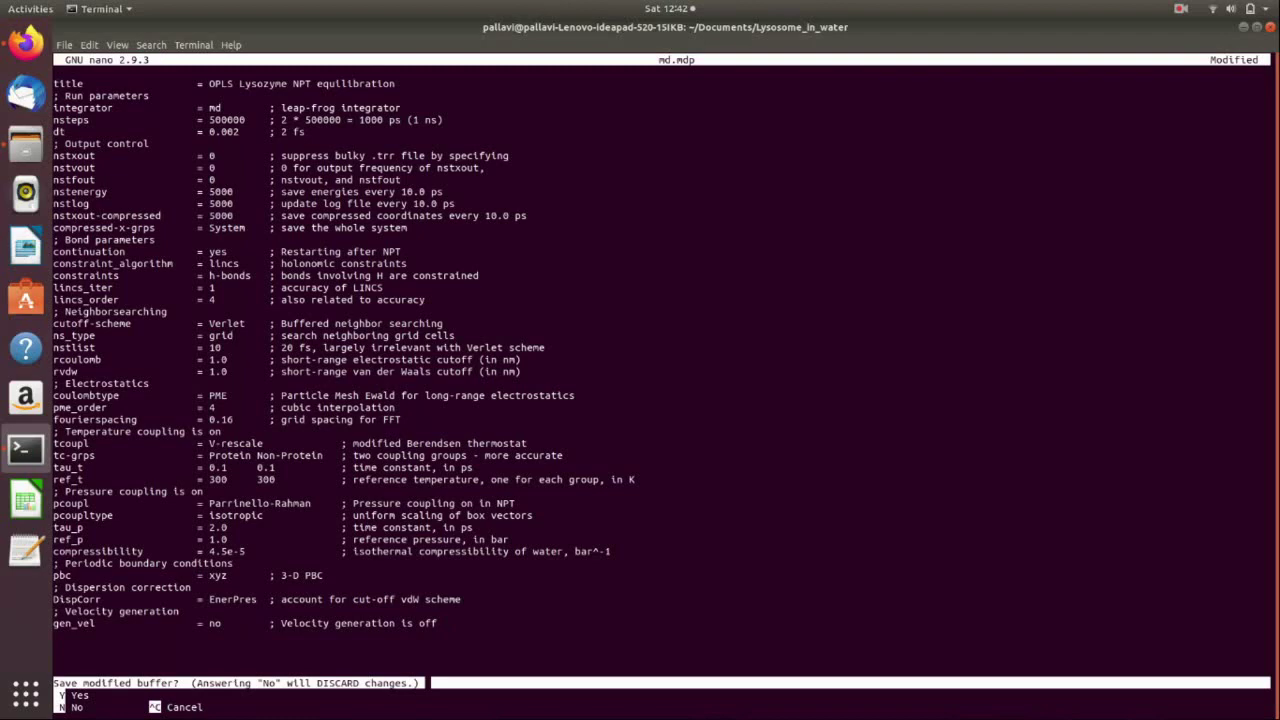
{"action": "key", "text": "y"}
{"action": "key", "text": "Return"}
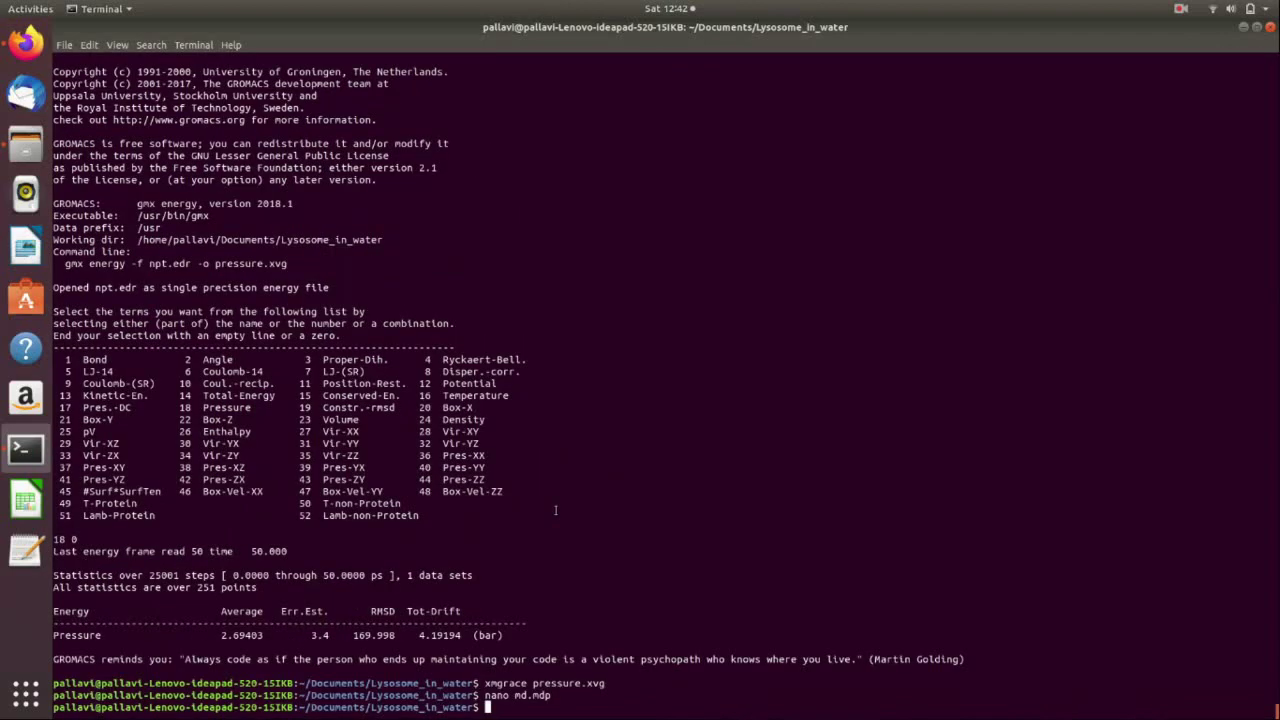
{"action": "left_click", "coordinate": [1188, 12]}
Run gmx grompp on md.mdp, npt.gro, npt.cpt and topol.top to produce md_0_1.tpr
{"action": "type", "text": "gmx grompp"}
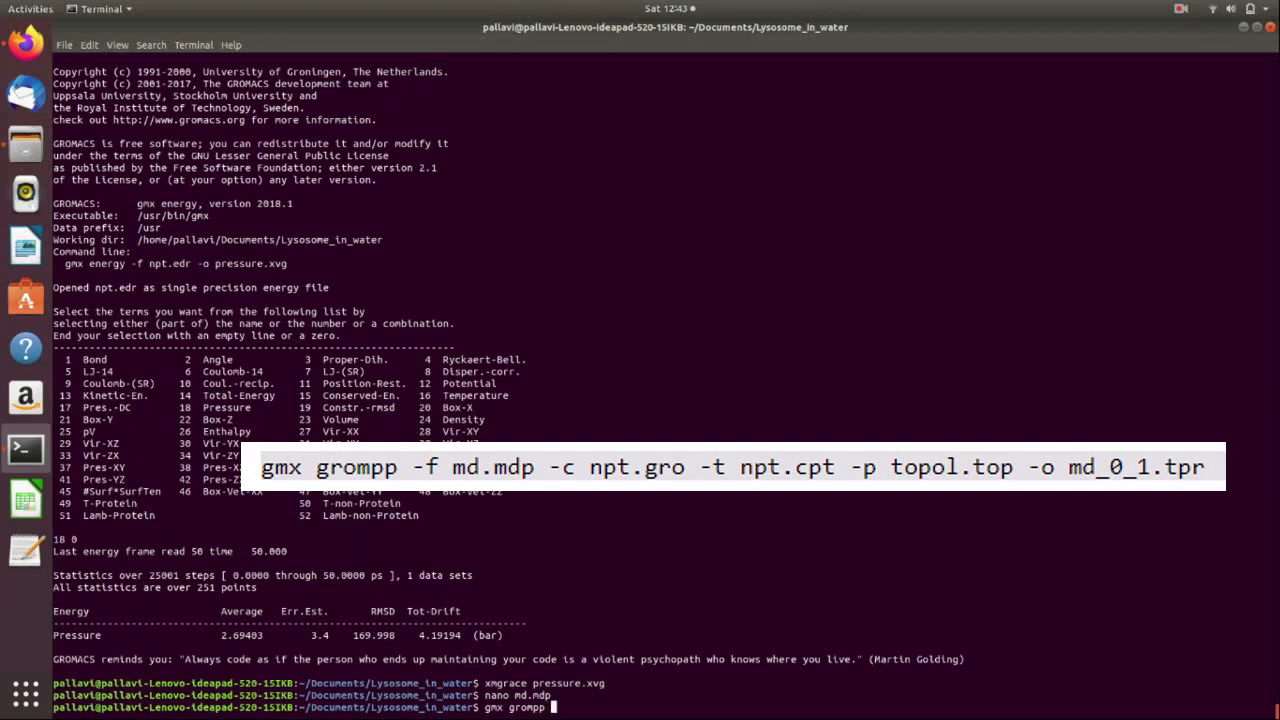
{"action": "type", "text": " -f md.mdp -c npt.gro "}
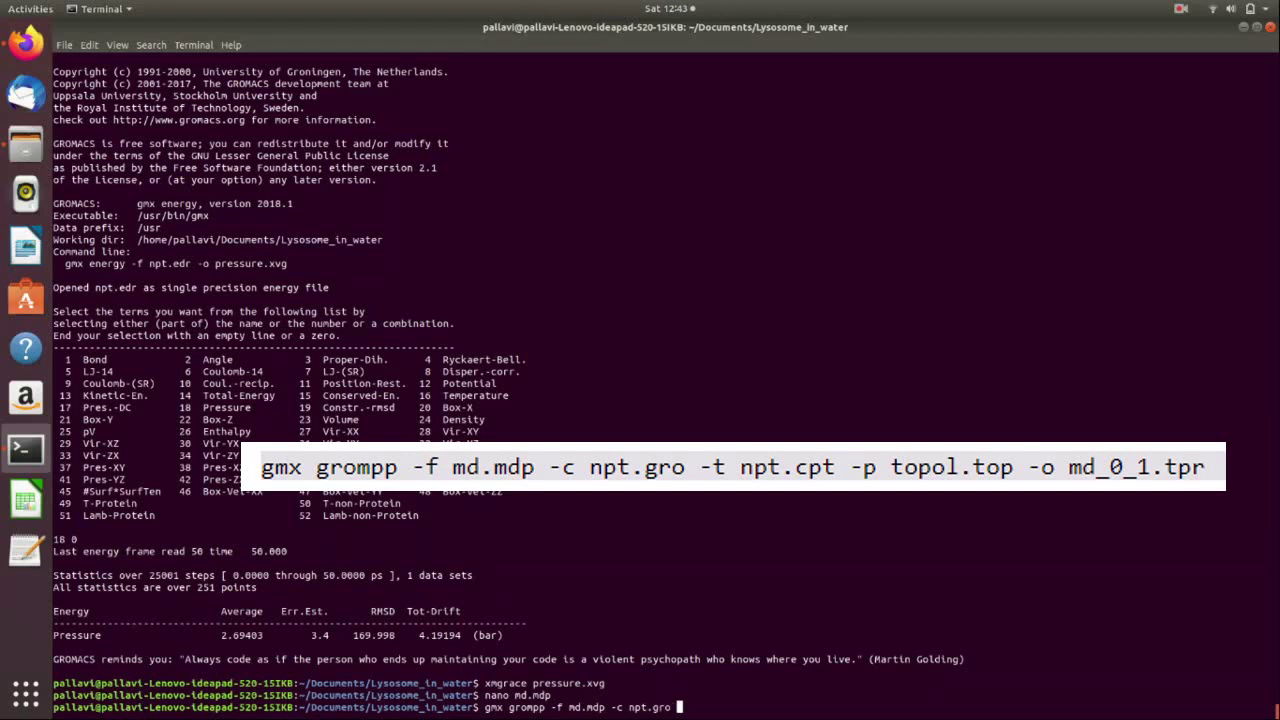
{"action": "type", "text": "-t npt.cpt -p t"}
{"action": "key", "text": "Tab"}
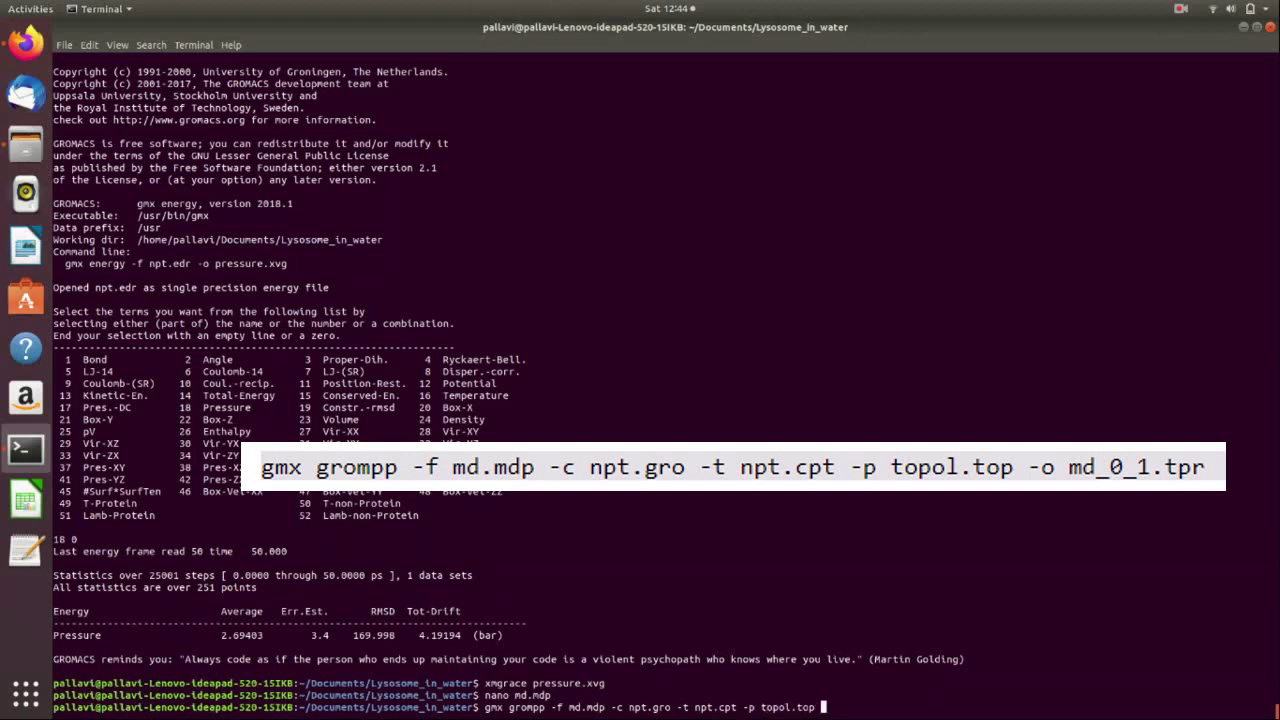
{"action": "type", "text": "-o md_0_1.tpr"}
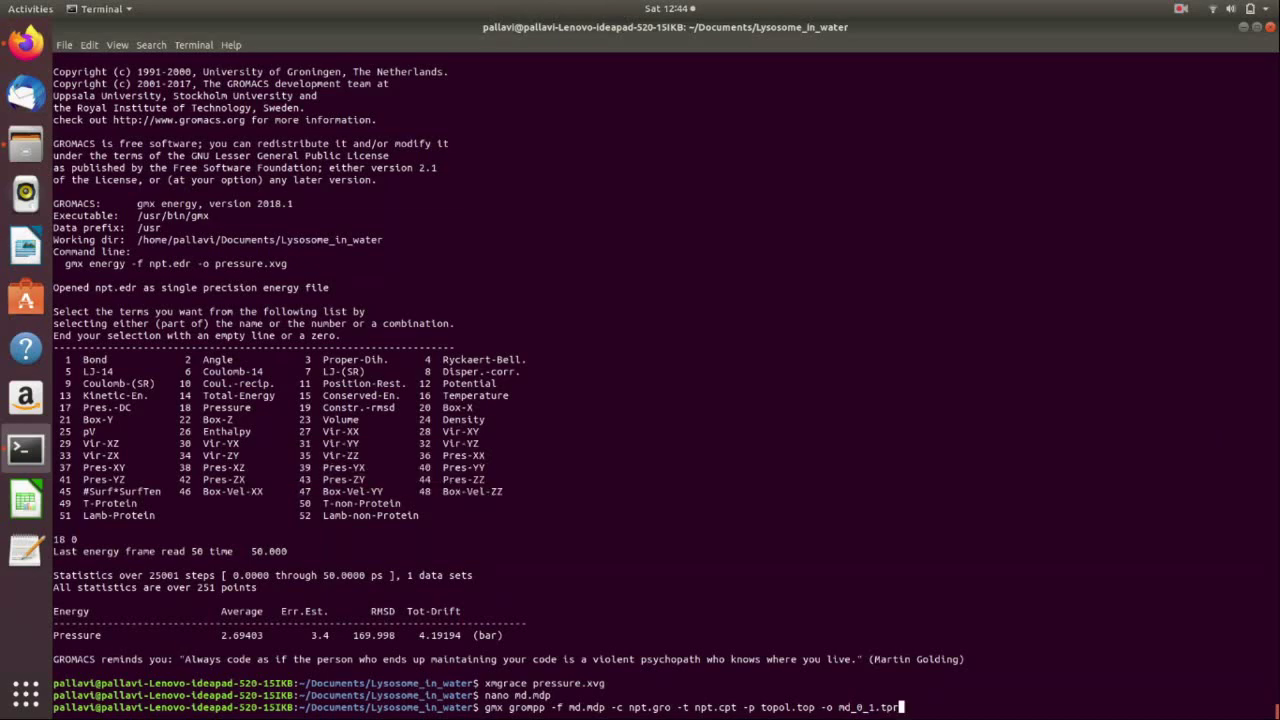
{"action": "key", "text": "Return"}
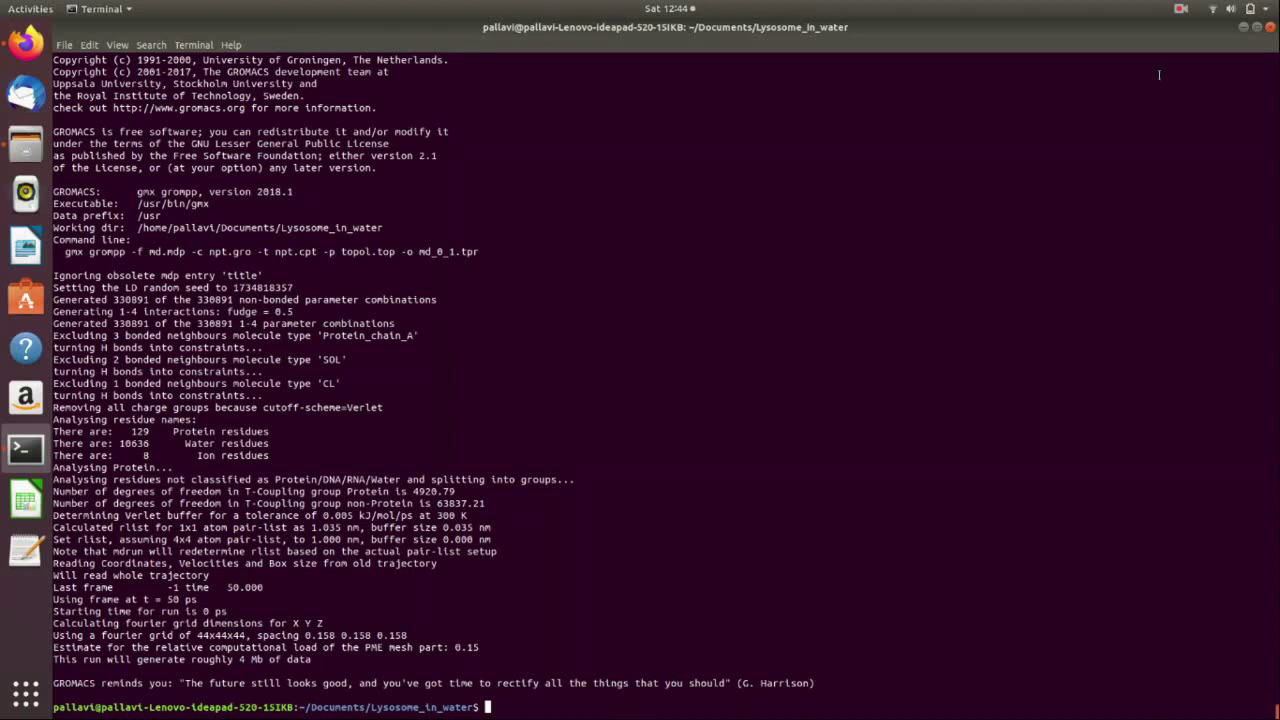
Run the production simulation with gmx mdrun -v -deffnm md_0_1
{"action": "type", "text": "gmx "}
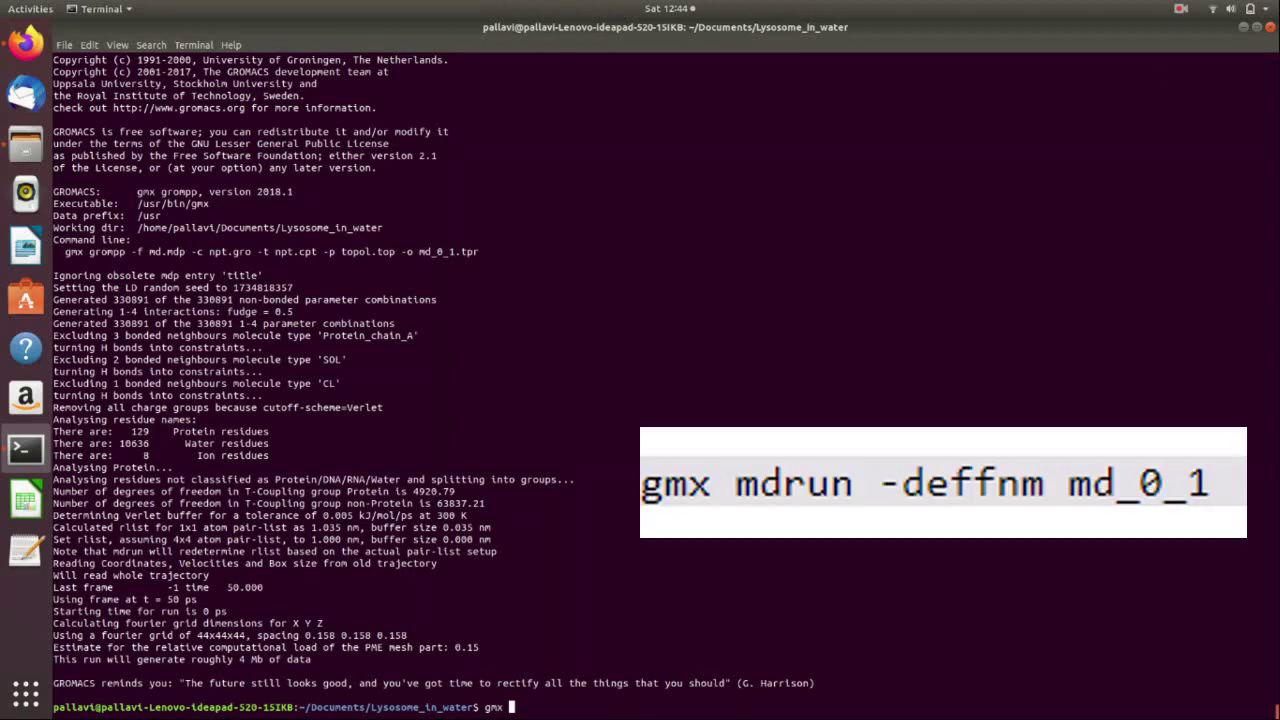
{"action": "type", "text": "mdrun -v -deffnm md_"}
{"action": "key", "text": "Tab"}
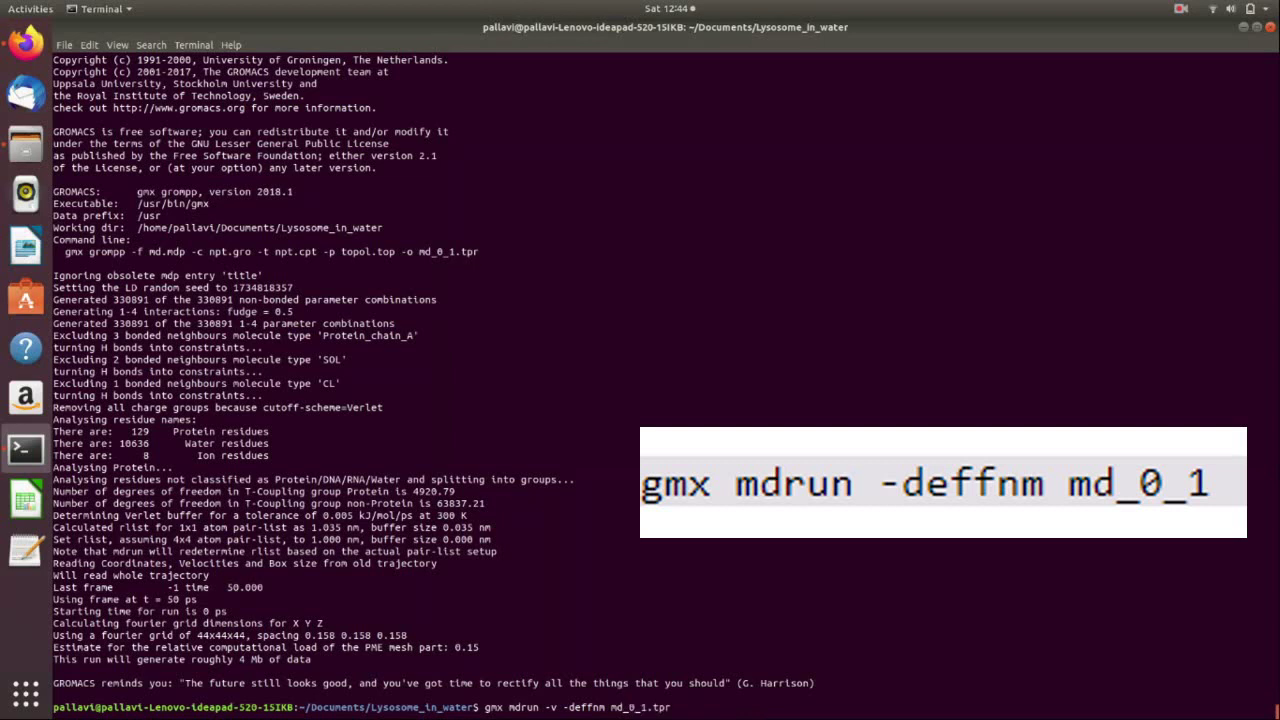
{"action": "key", "text": "BackSpace"}
{"action": "key", "text": "BackSpace"}
{"action": "key", "text": "BackSpace"}
{"action": "key", "text": "BackSpace"}
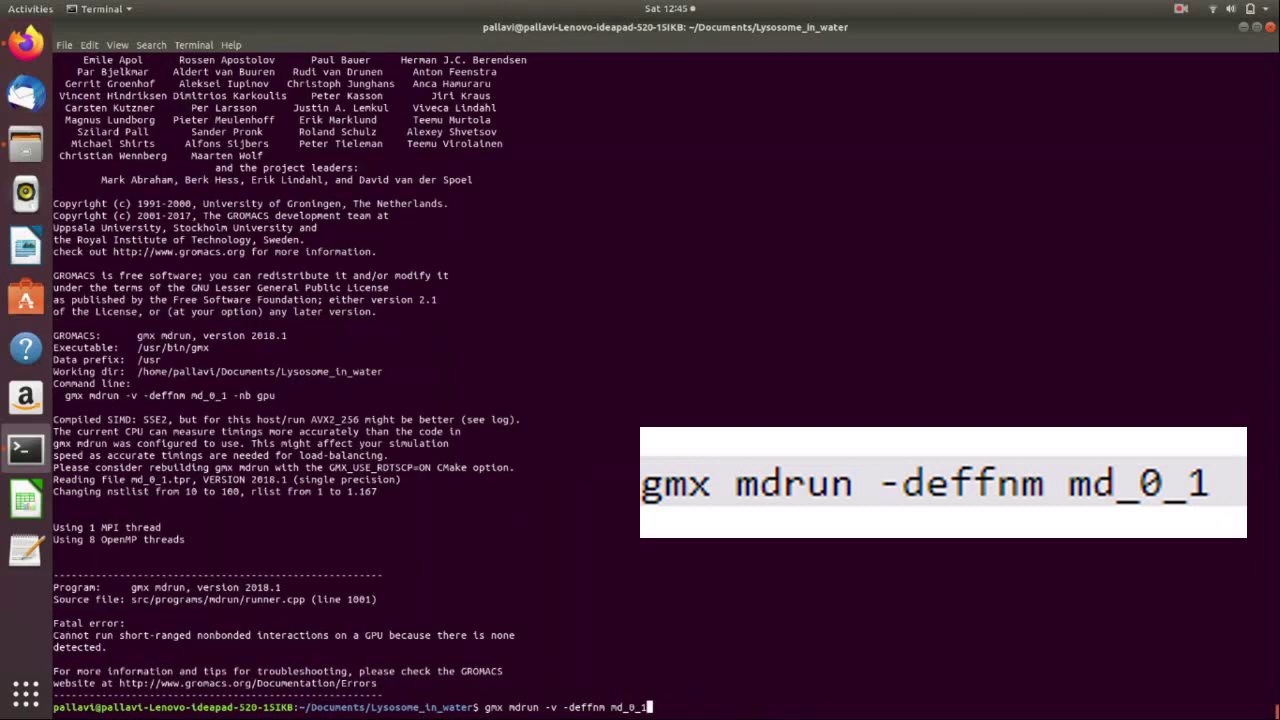
{"action": "key", "text": "Return"}
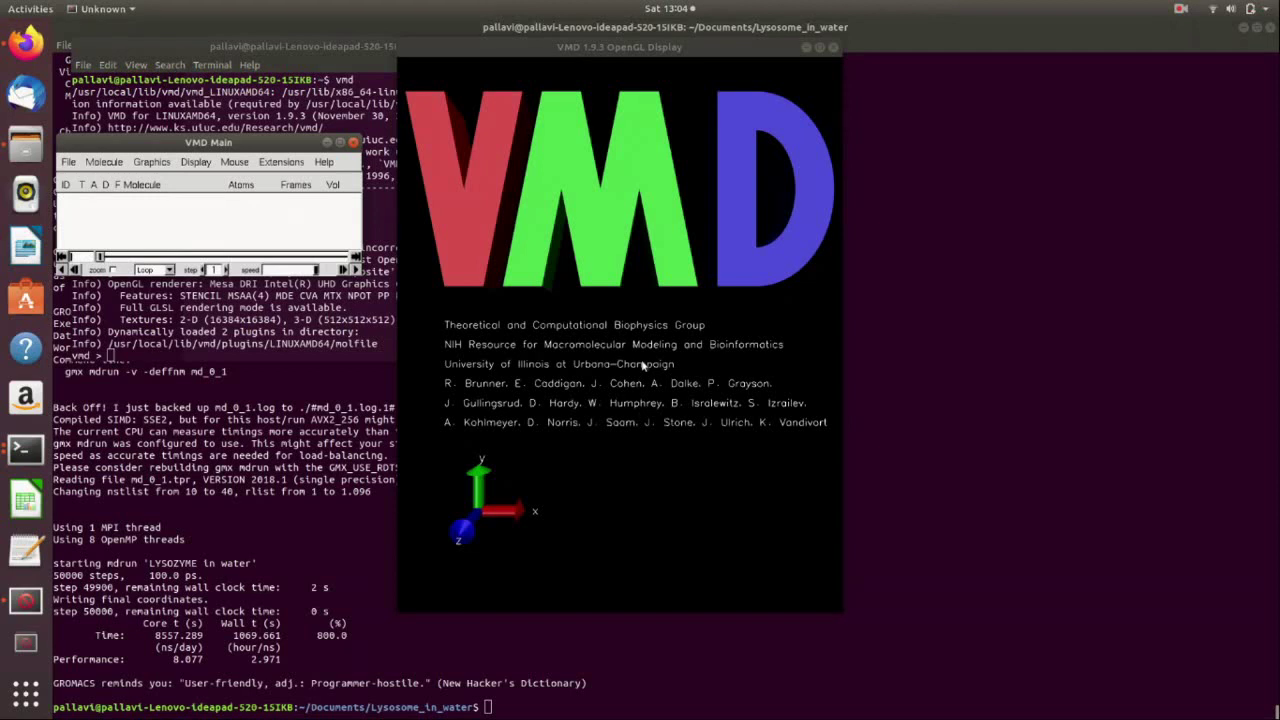
Open VMD's New Molecule loader and its file browser
{"action": "left_click", "coordinate": [72, 161]}
{"action": "left_click", "coordinate": [76, 177]}
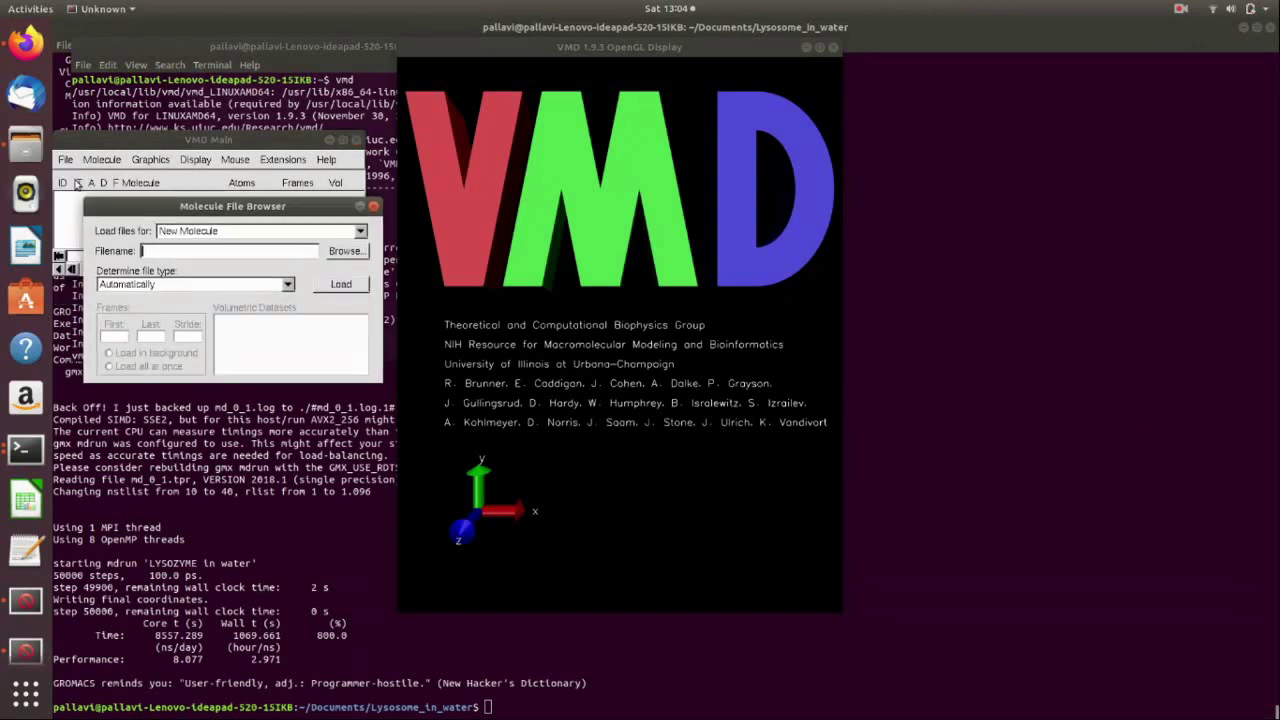
{"action": "left_click", "coordinate": [331, 256]}
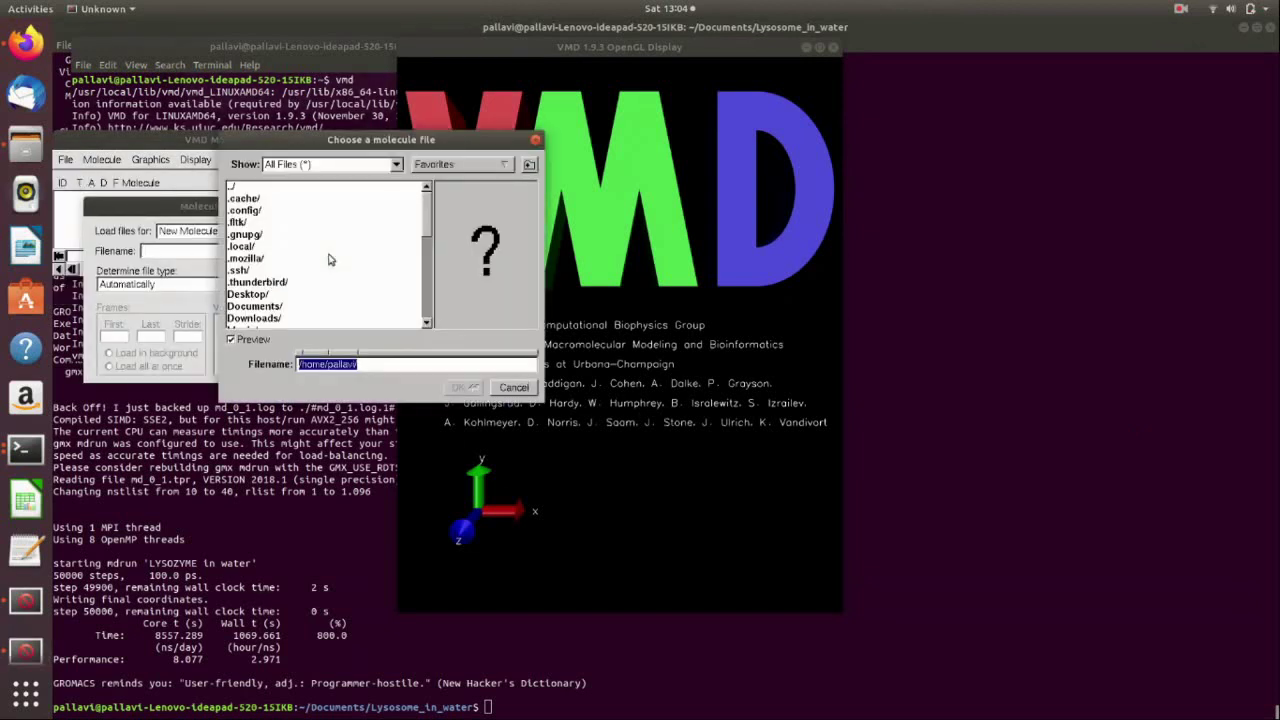
{"action": "scroll", "coordinate": [318, 300], "scroll_direction": "down", "scroll_amount": 3}
{"action": "scroll", "coordinate": [318, 307], "scroll_direction": "up", "scroll_amount": 3}
Choose md_0_1.gro from Documents/Lysosome_in_water as the molecule file
{"action": "left_click", "coordinate": [270, 318]}
{"action": "double_click", "coordinate": [268, 306]}
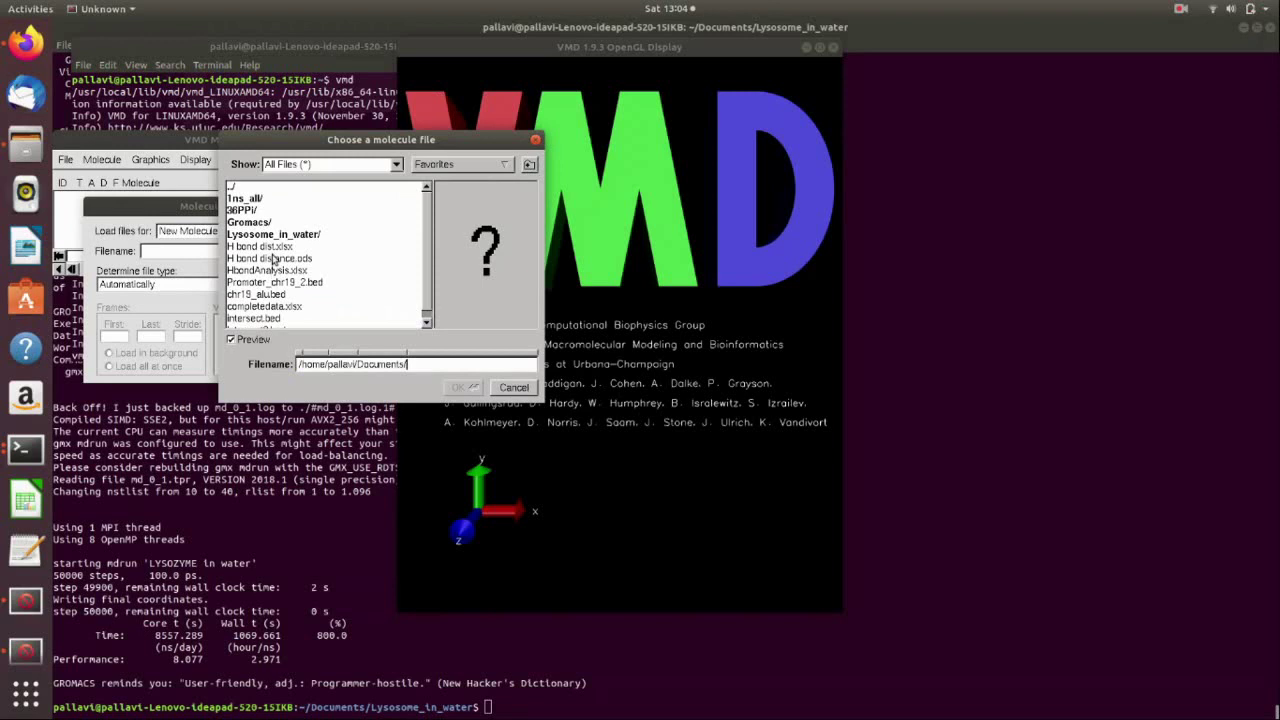
{"action": "double_click", "coordinate": [276, 226]}
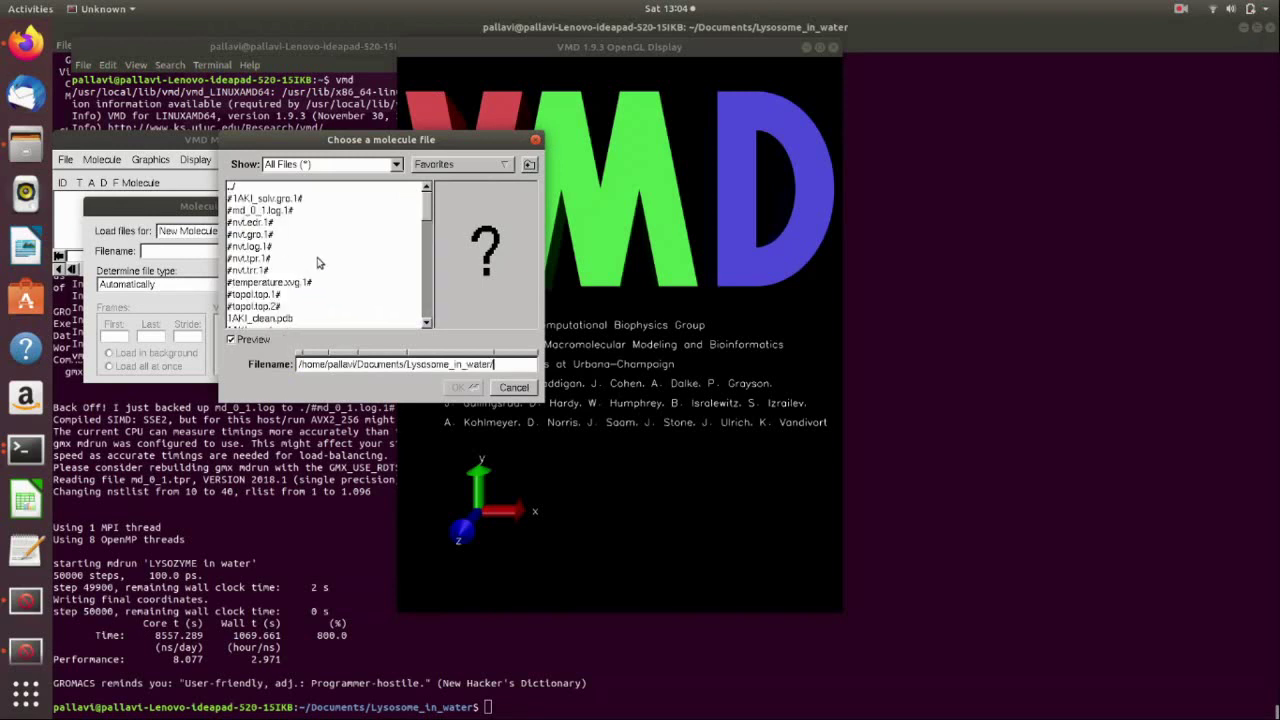
{"action": "scroll", "coordinate": [308, 262], "scroll_direction": "down", "scroll_amount": 3}
{"action": "scroll", "coordinate": [309, 262], "scroll_direction": "down", "scroll_amount": 5}
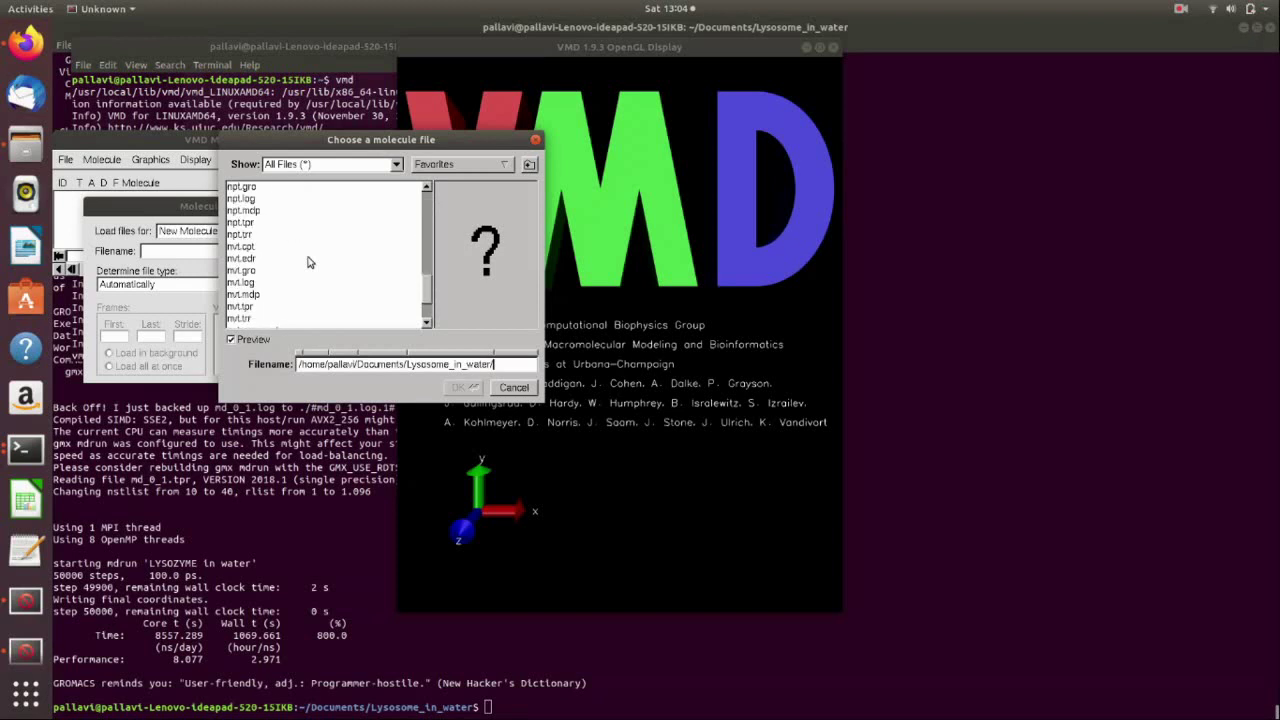
{"action": "scroll", "coordinate": [309, 262], "scroll_direction": "up", "scroll_amount": 5}
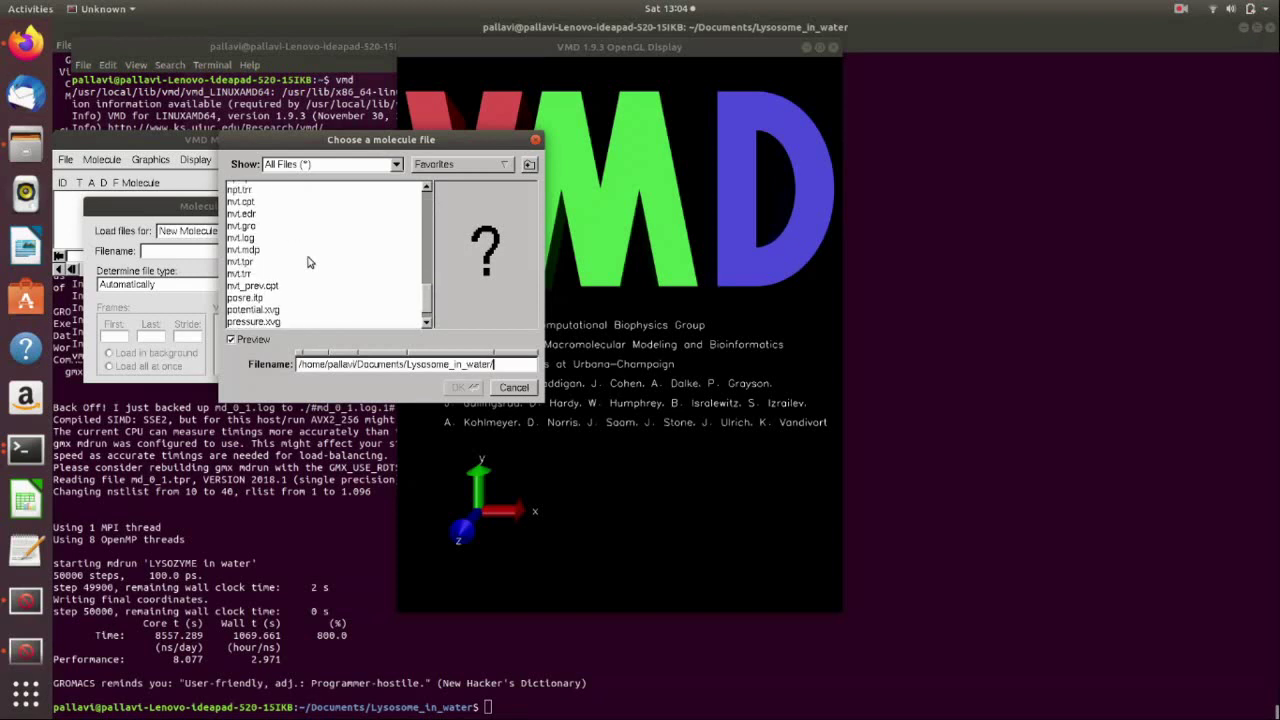
{"action": "scroll", "coordinate": [309, 262], "scroll_direction": "up", "scroll_amount": 3}
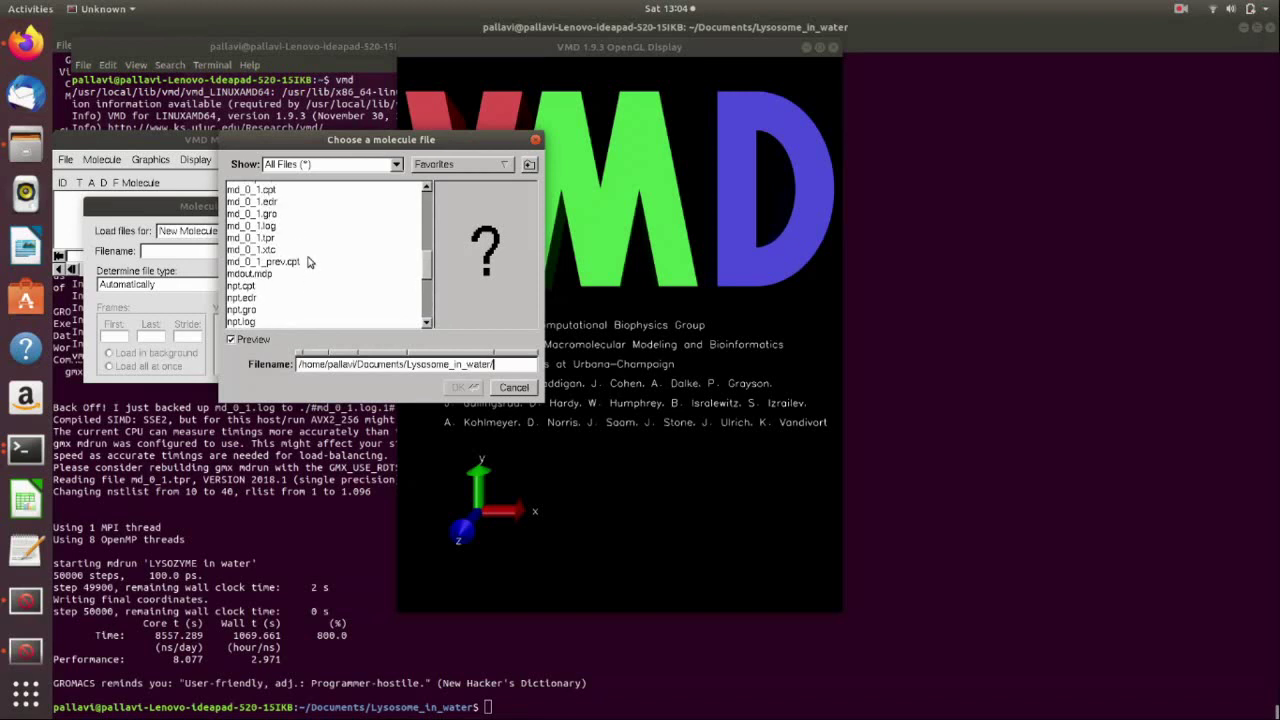
{"action": "left_click", "coordinate": [245, 216]}
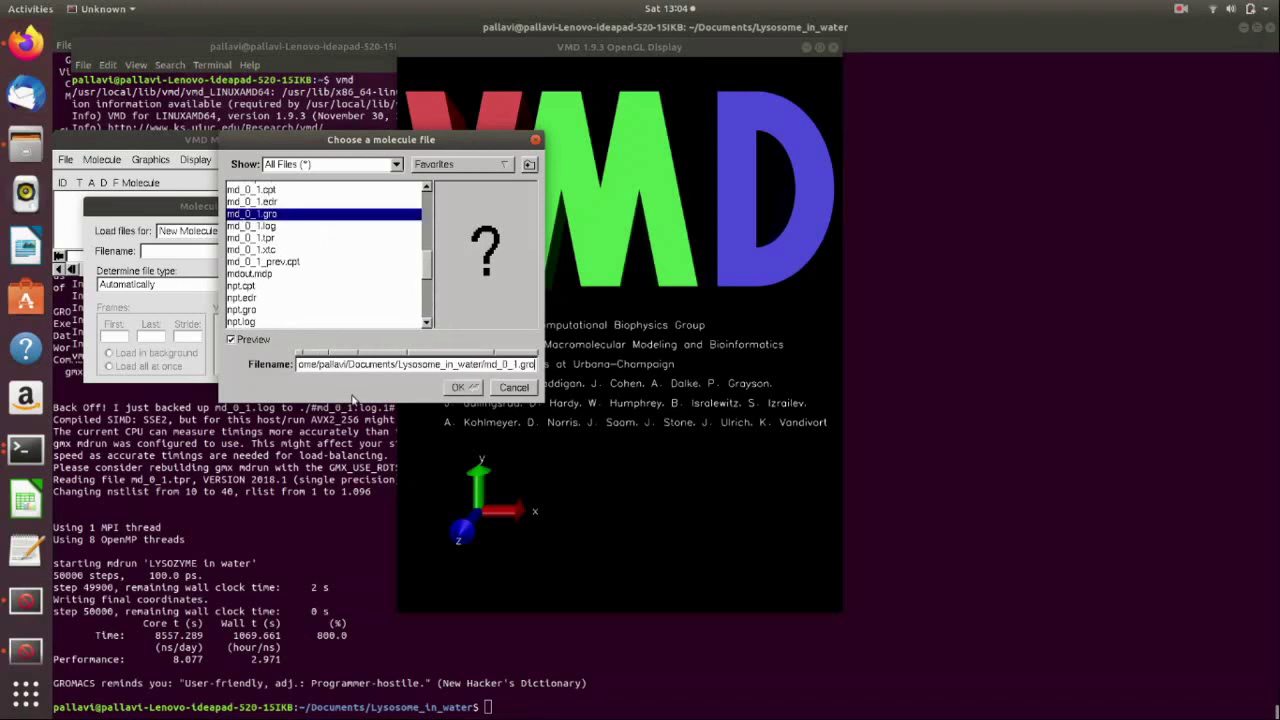
{"action": "left_click", "coordinate": [457, 388]}
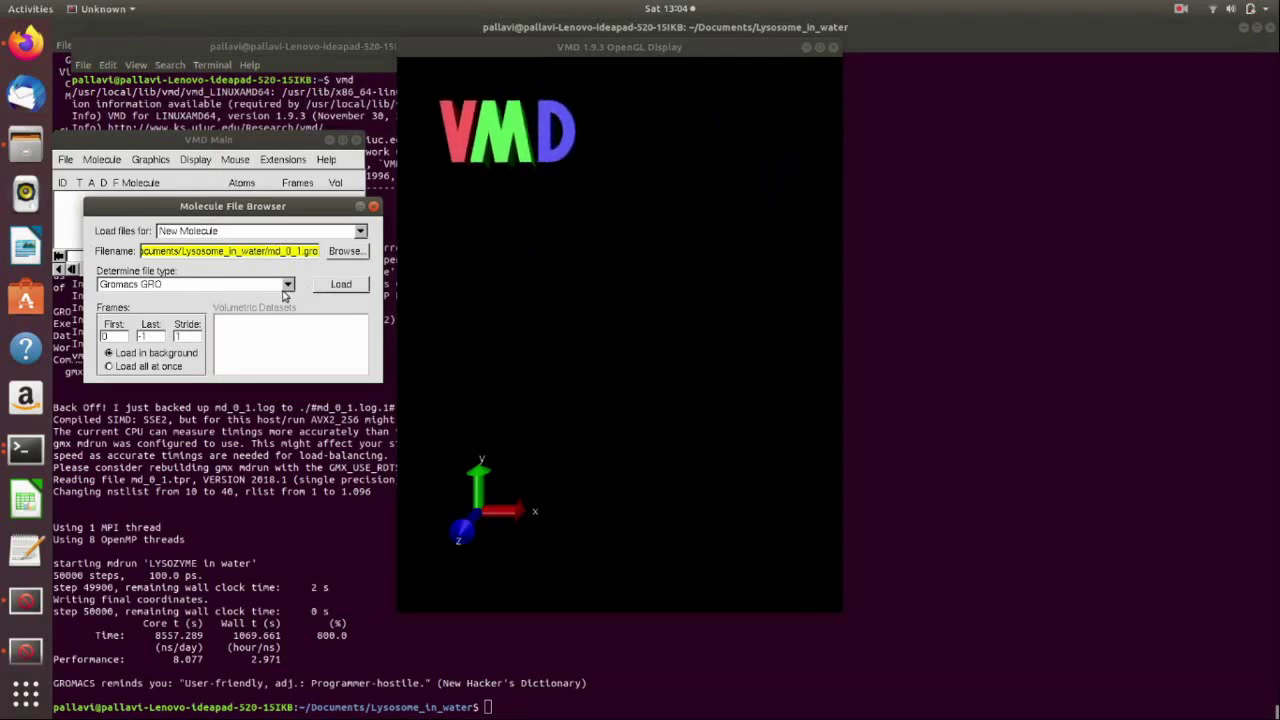
Load md_0_1.gro, add the md_0_1.xtc trajectory to it, and return to frame one
{"action": "left_click", "coordinate": [331, 286]}
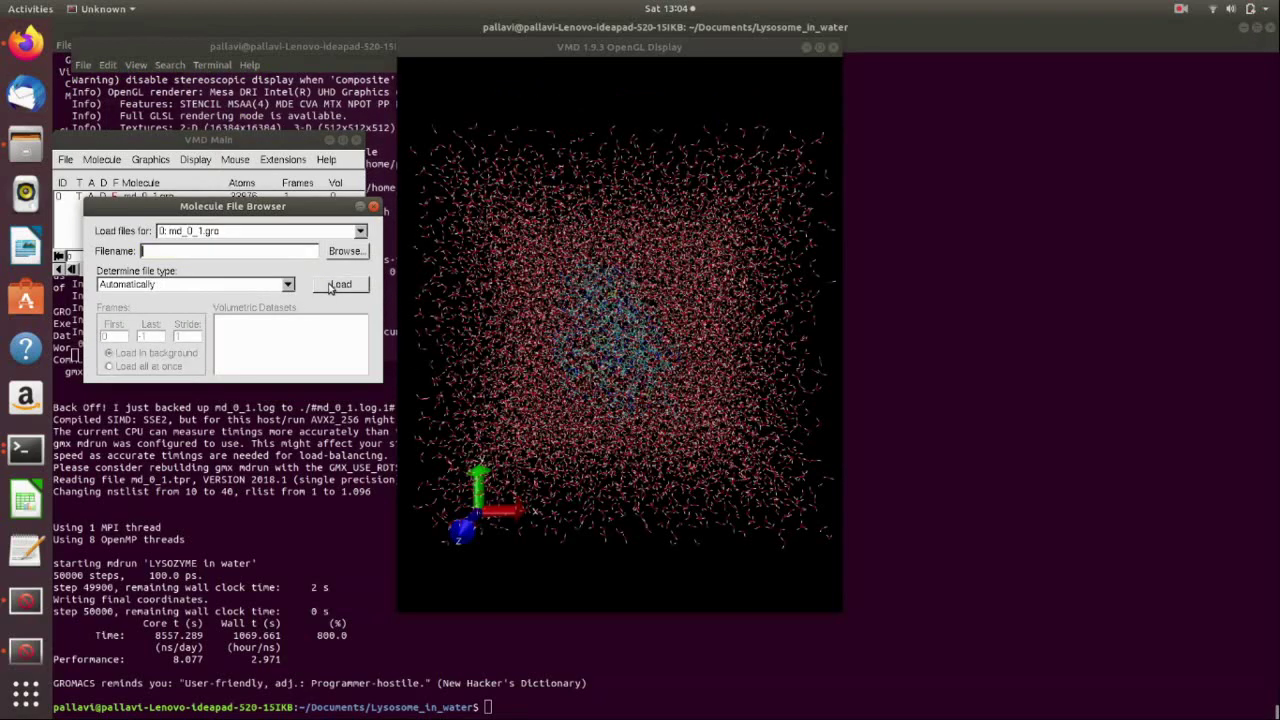
{"action": "left_click_drag", "start_coordinate": [228, 206], "coordinate": [232, 232]}
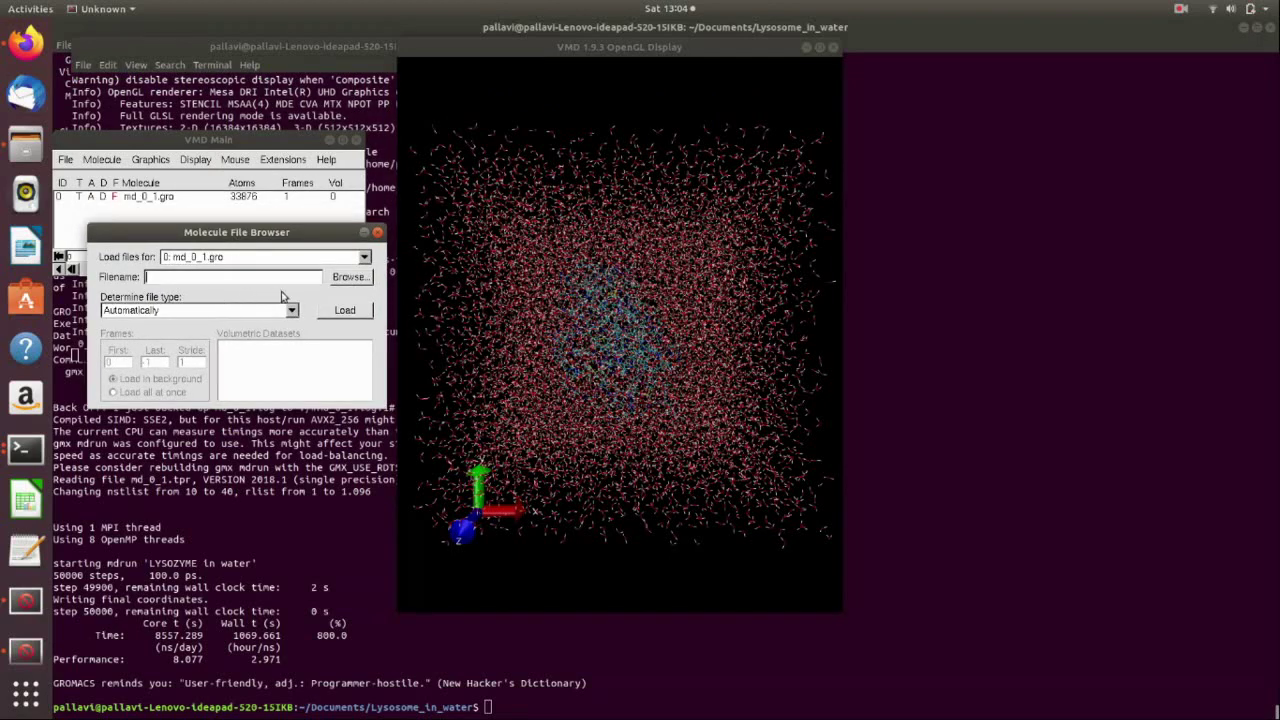
{"action": "left_click", "coordinate": [348, 281]}
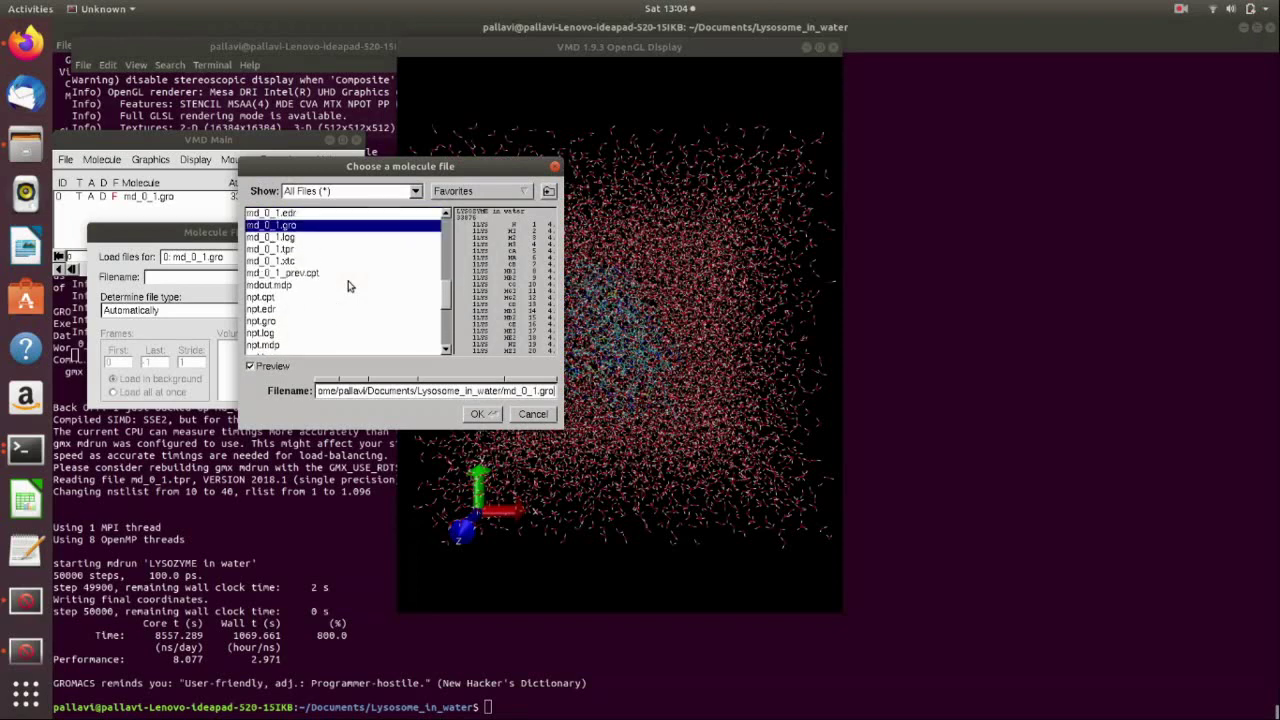
{"action": "left_click", "coordinate": [262, 261]}
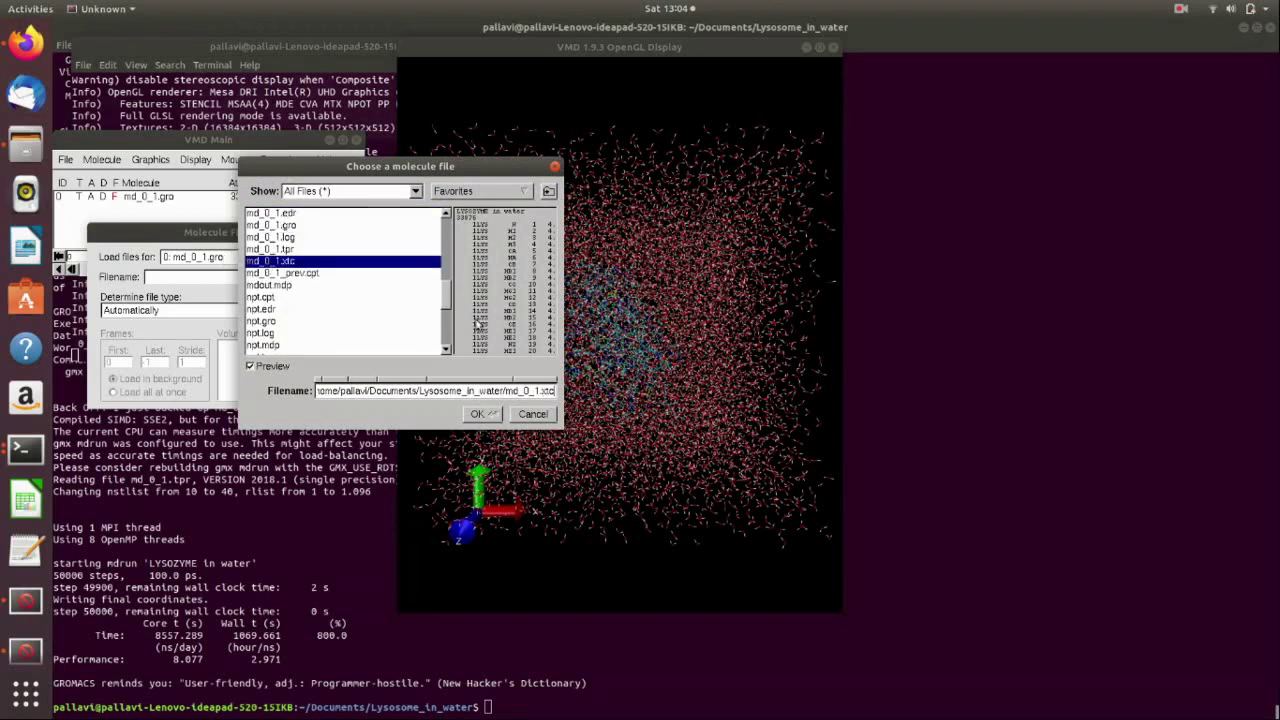
{"action": "left_click", "coordinate": [494, 416]}
{"action": "left_click", "coordinate": [345, 311]}
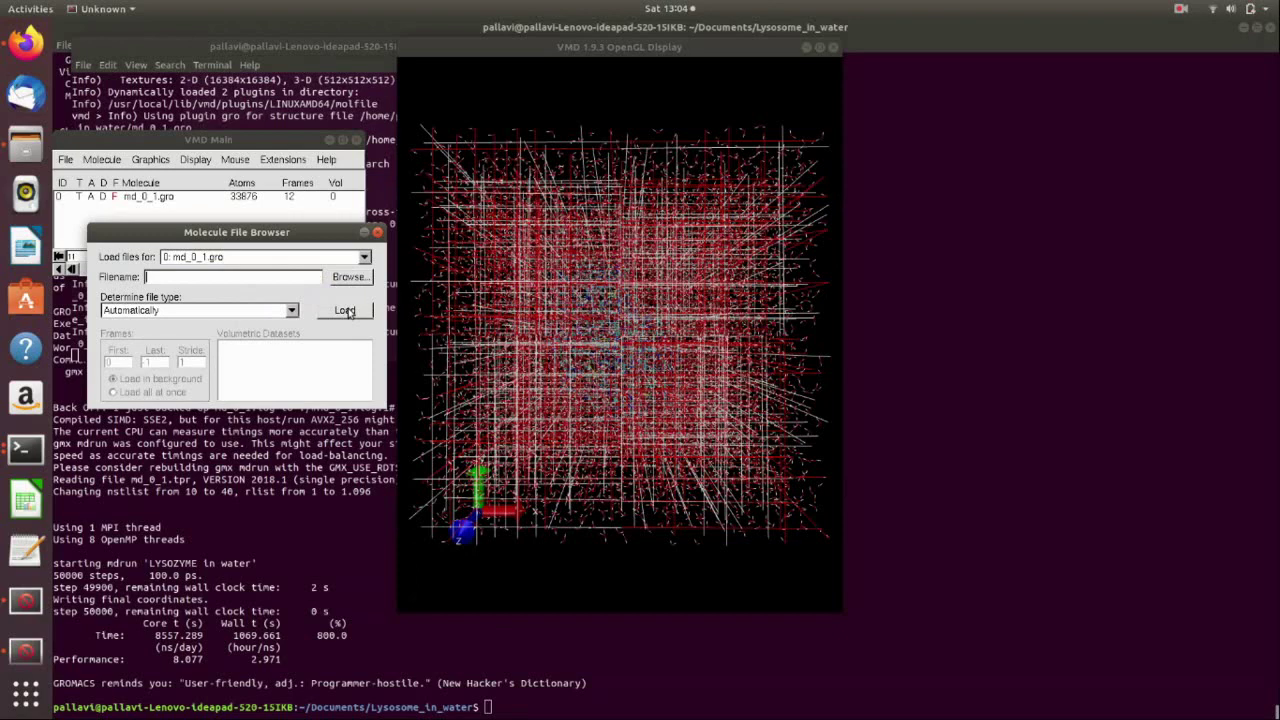
{"action": "left_click_drag", "start_coordinate": [272, 148], "coordinate": [378, 217]}
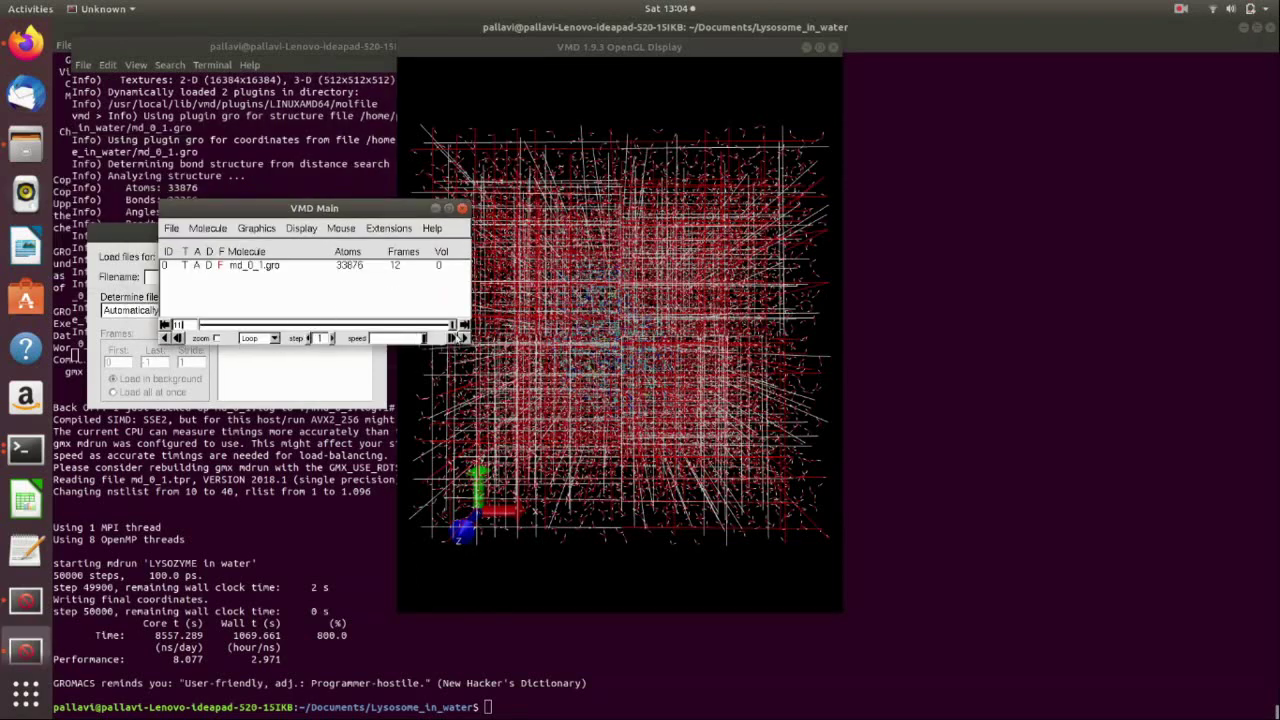
{"action": "left_click", "coordinate": [462, 338]}
Play the loaded md_0_1 trajectory animation
{"action": "left_click", "coordinate": [451, 339]}
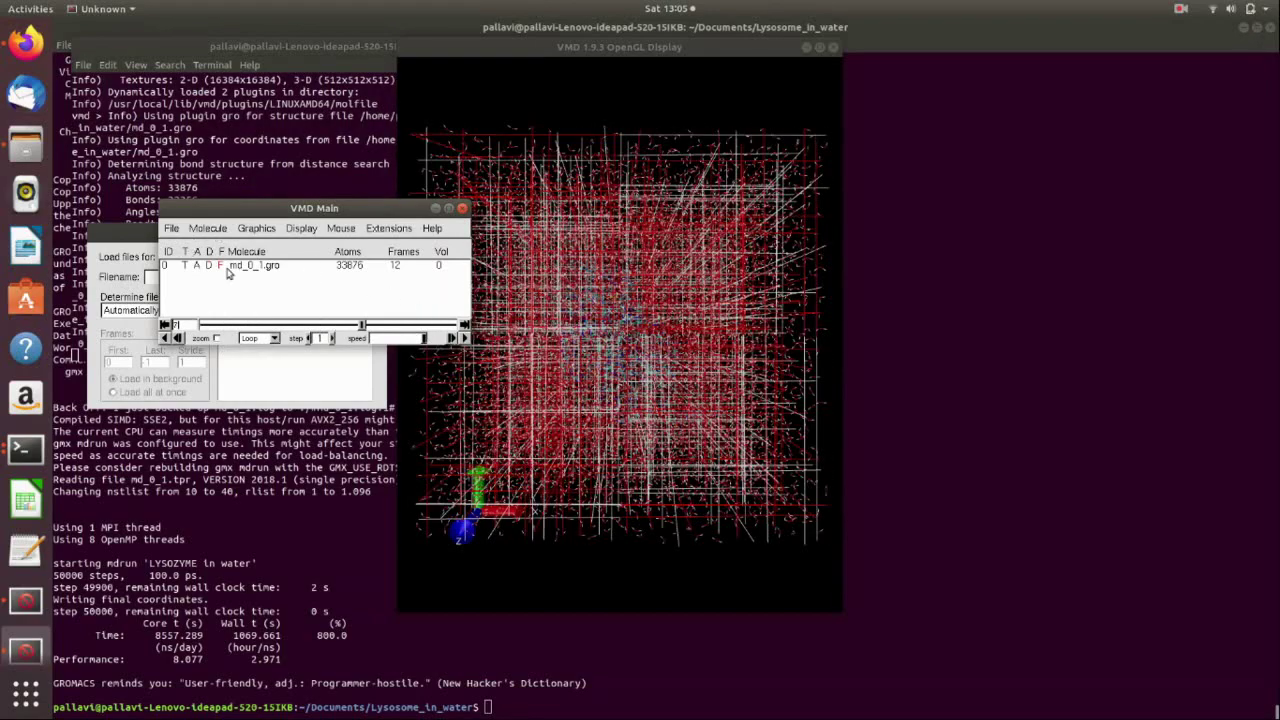
{"action": "left_click", "coordinate": [136, 235]}
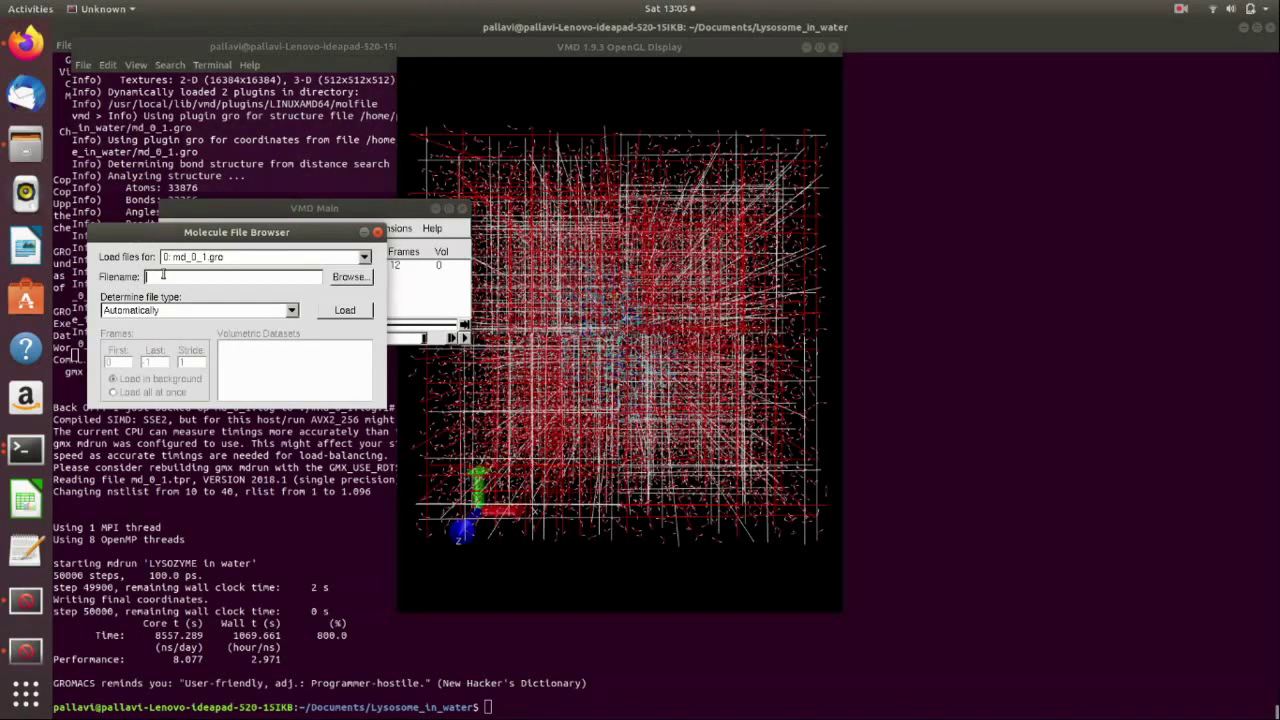
{"action": "left_click", "coordinate": [376, 207]}
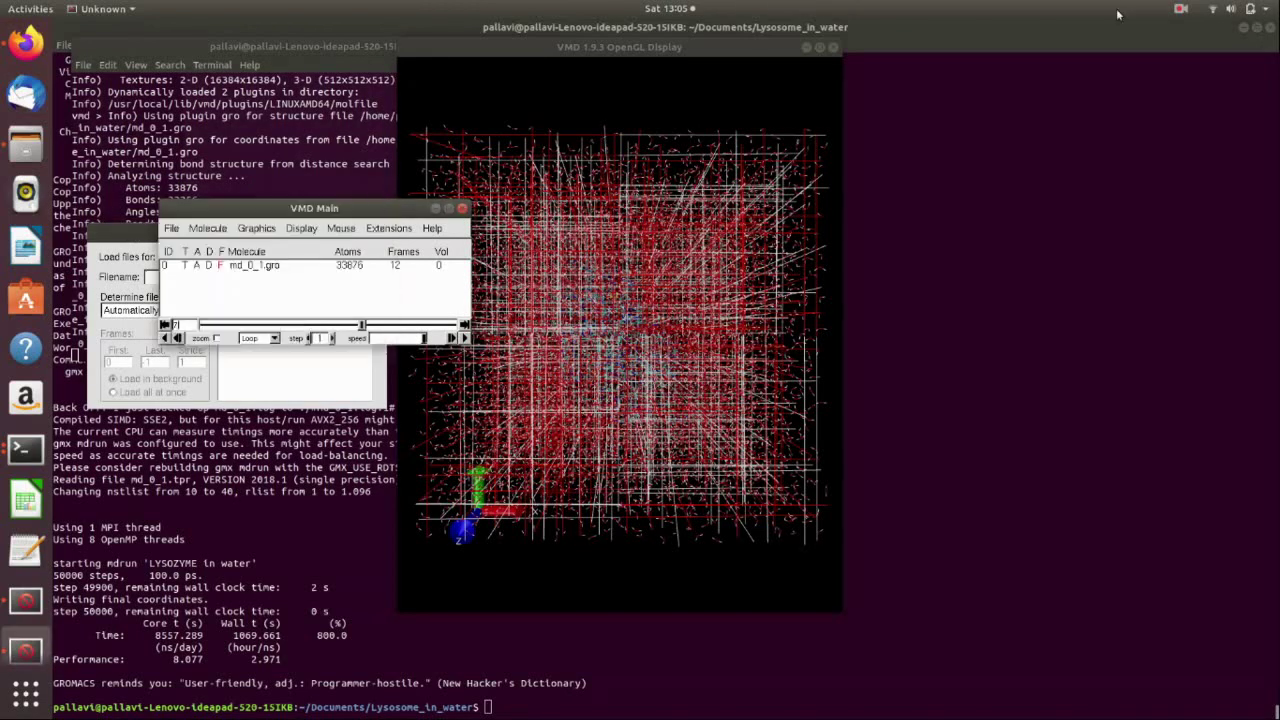
Change the representation's atom selection from 'all' to 'protein' and apply it
{"action": "left_click", "coordinate": [1181, 9]}
{"action": "left_click", "coordinate": [1160, 68]}
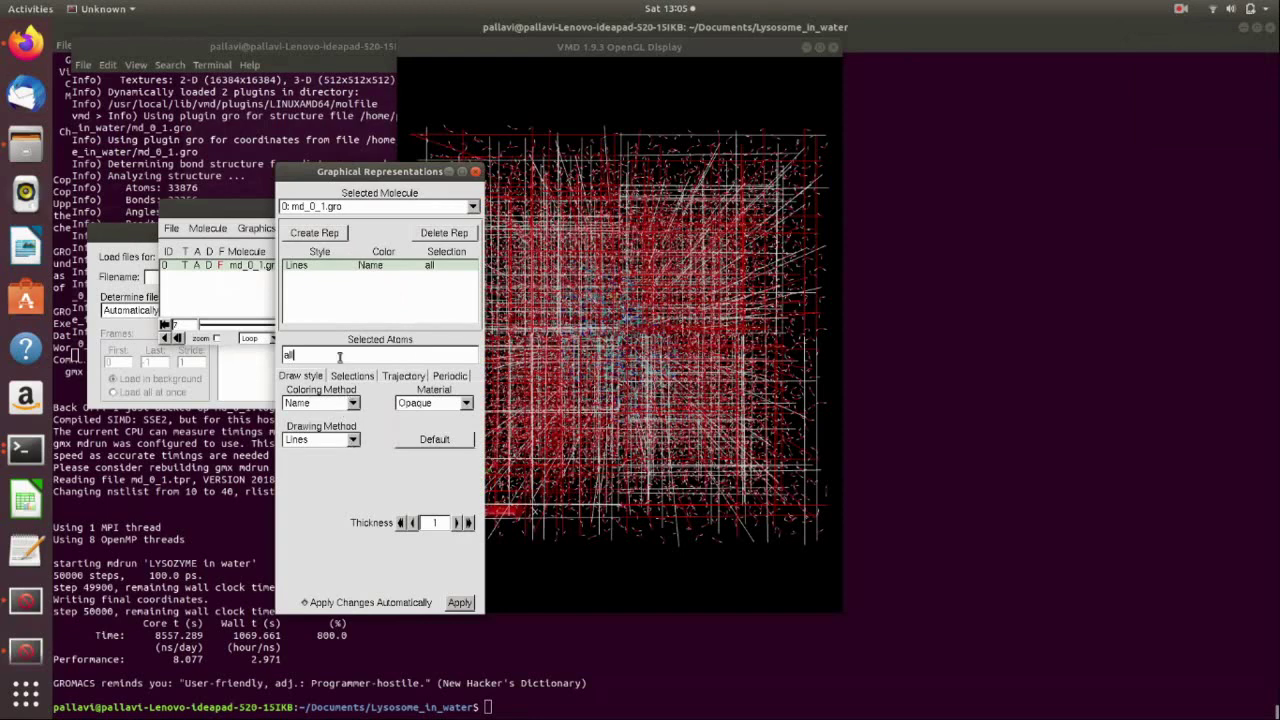
{"action": "key", "text": "BackSpace"}
{"action": "key", "text": "BackSpace"}
{"action": "key", "text": "BackSpace"}
{"action": "type", "text": "protein"}
{"action": "left_click", "coordinate": [459, 602]}
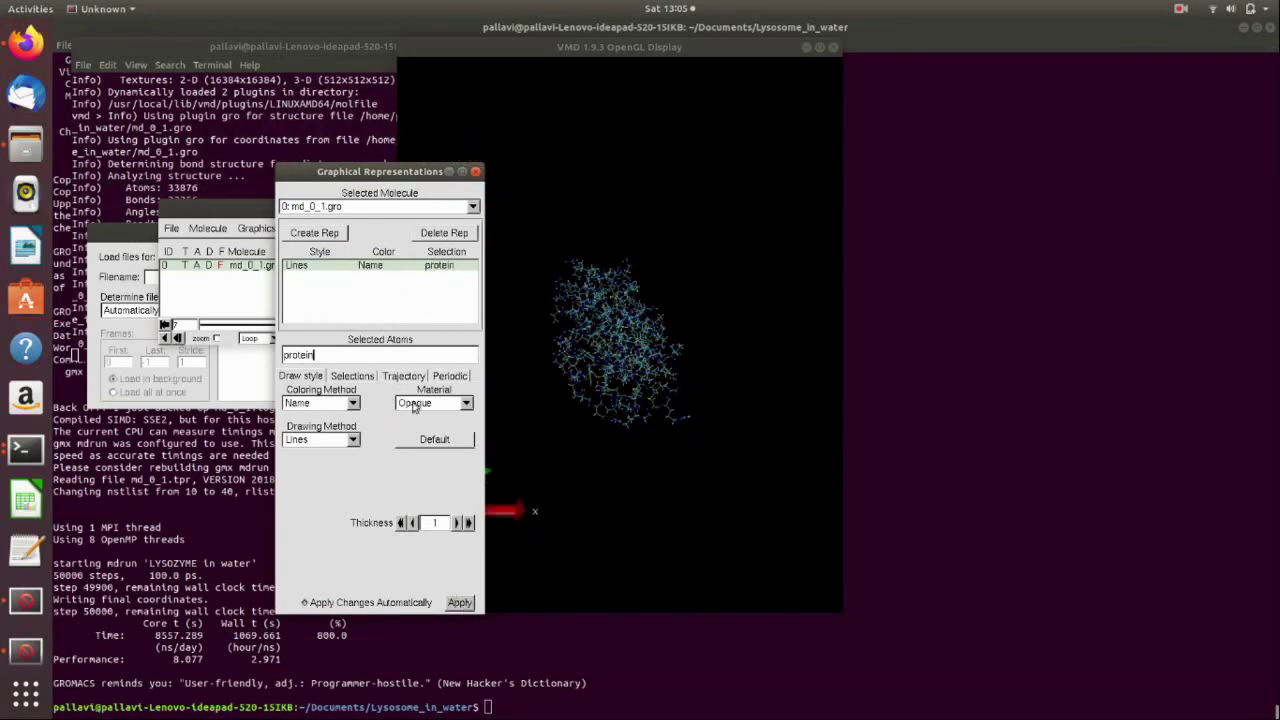
{"action": "left_click", "coordinate": [226, 220]}
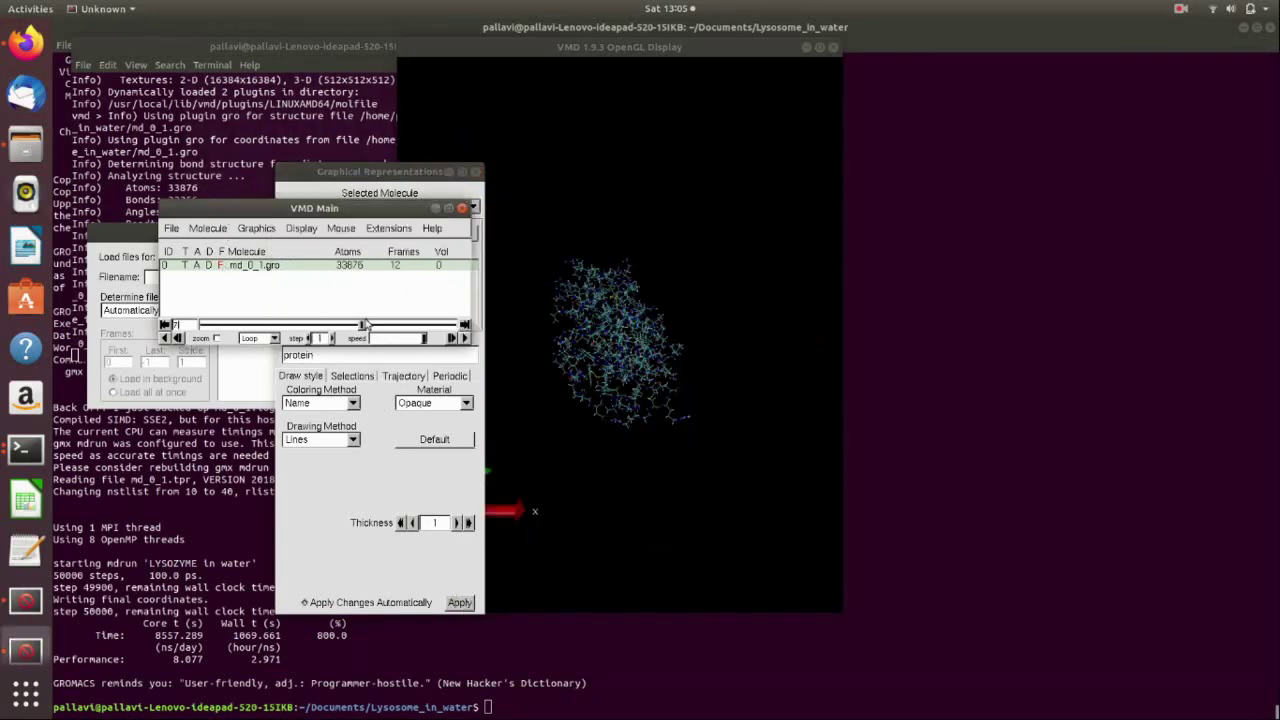
Play the lysozyme trajectory forward at reduced speed and rotate it to another side
{"action": "left_click_drag", "start_coordinate": [363, 328], "coordinate": [203, 326]}
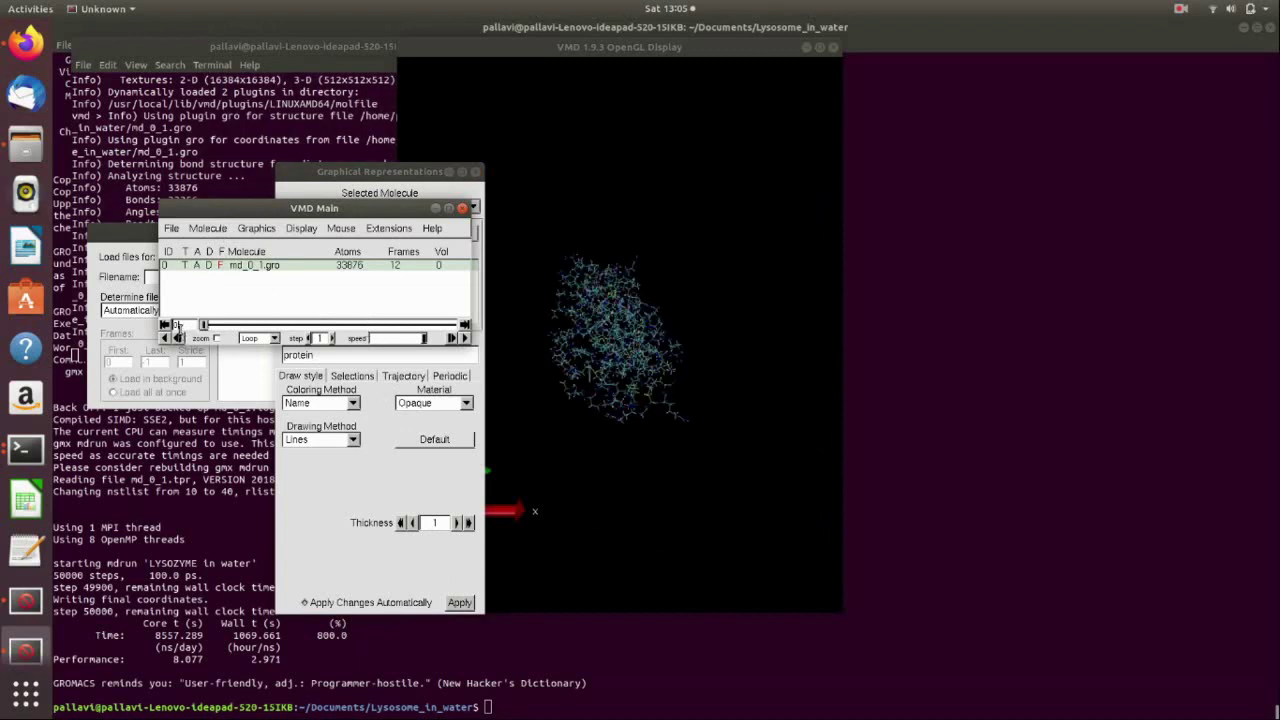
{"action": "left_click", "coordinate": [465, 325]}
{"action": "left_click", "coordinate": [463, 339]}
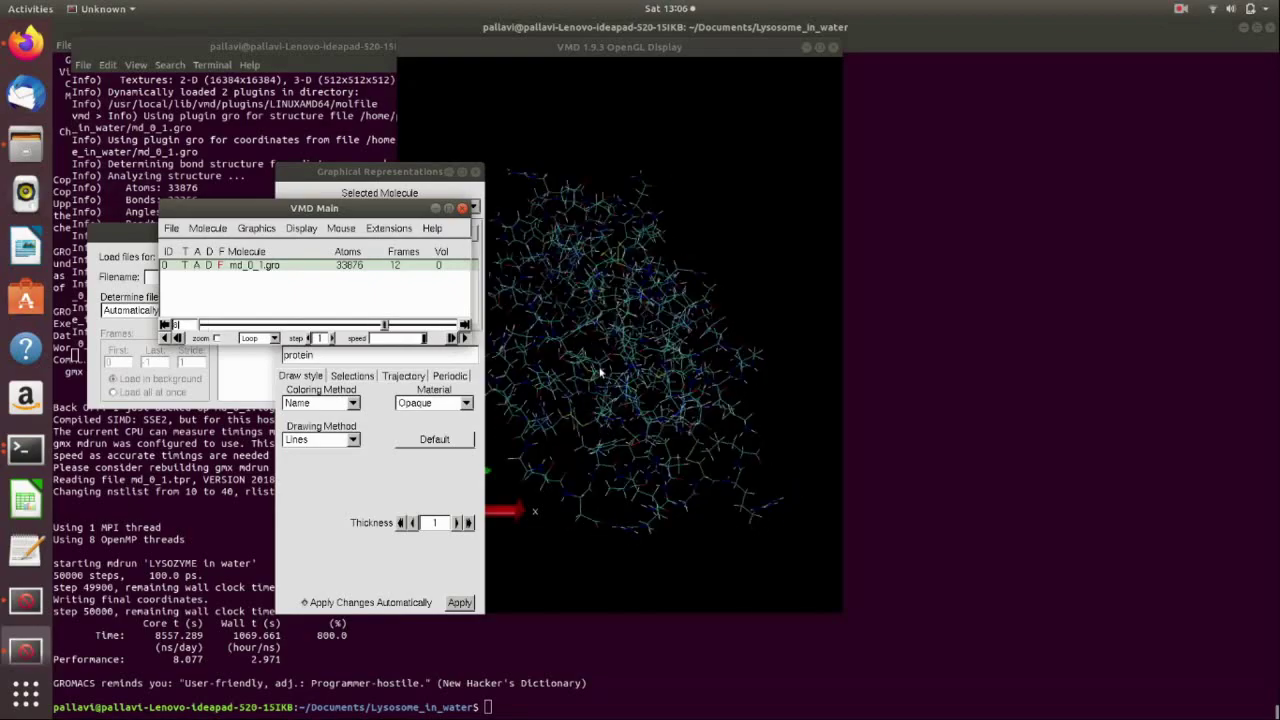
{"action": "left_click", "coordinate": [627, 58]}
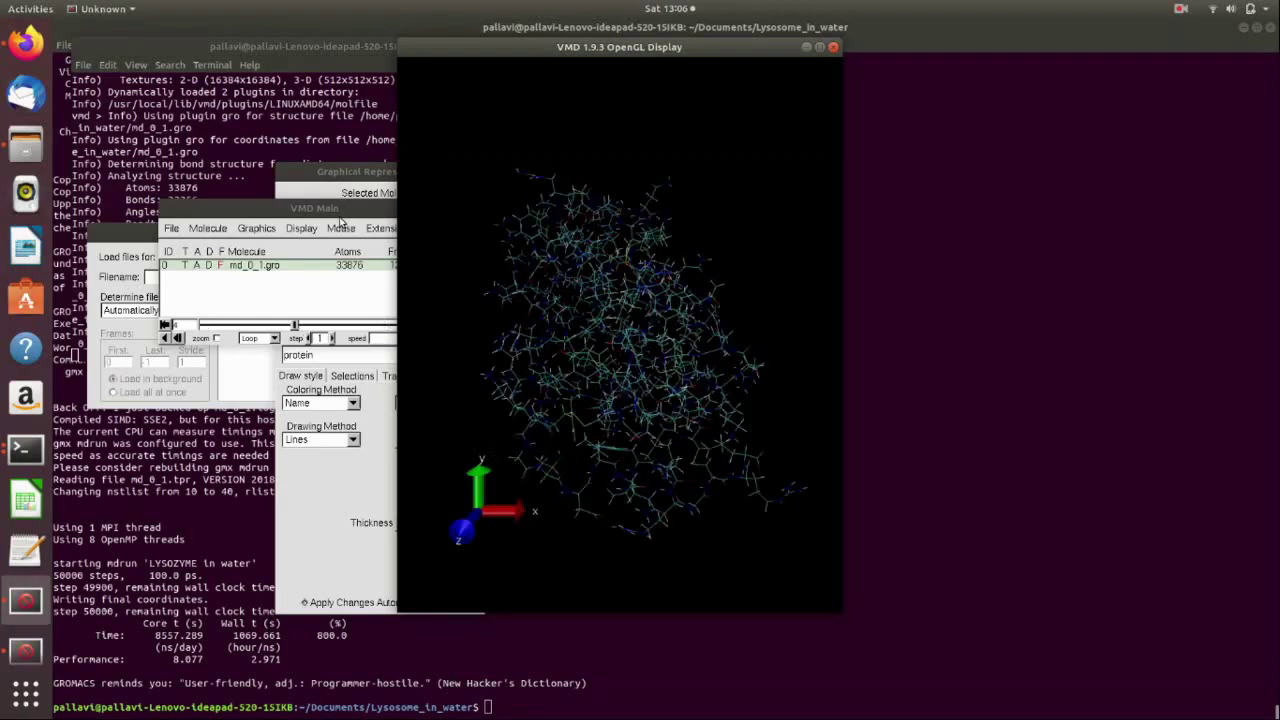
{"action": "left_click", "coordinate": [318, 282]}
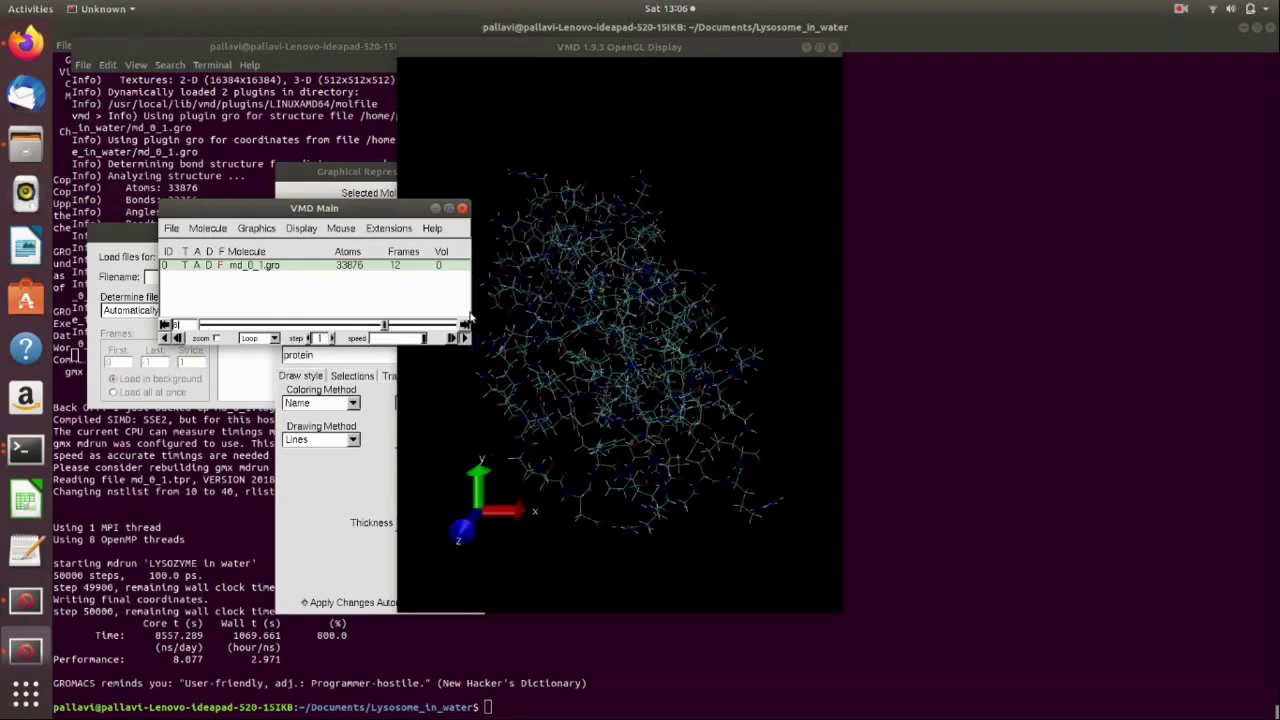
{"action": "left_click", "coordinate": [720, 56]}
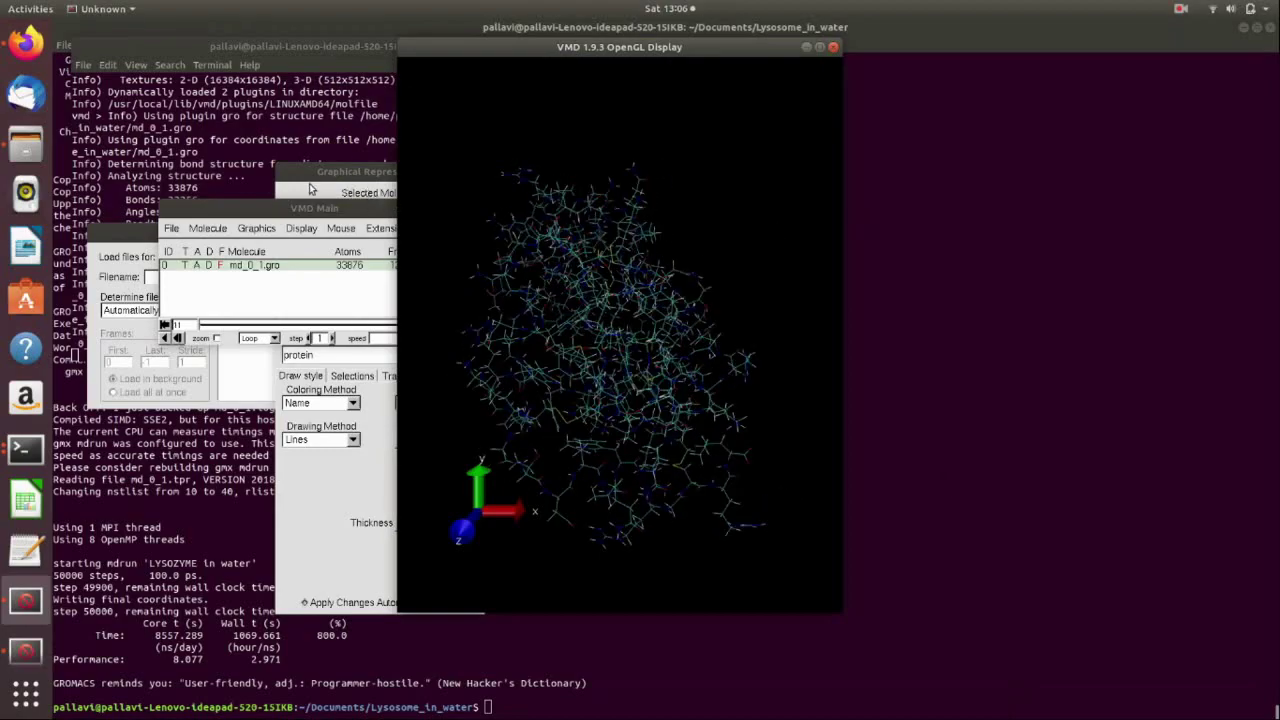
{"action": "left_click_drag", "start_coordinate": [314, 210], "coordinate": [208, 196]}
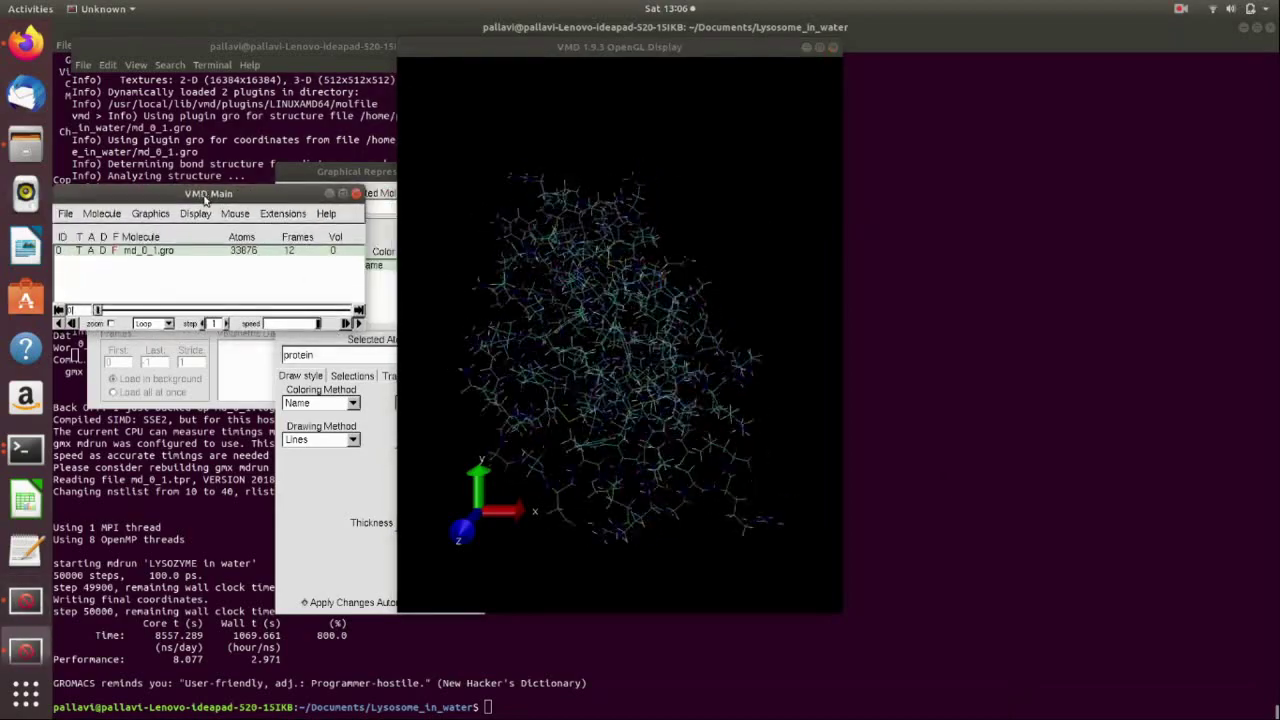
{"action": "left_click_drag", "start_coordinate": [317, 331], "coordinate": [306, 330]}
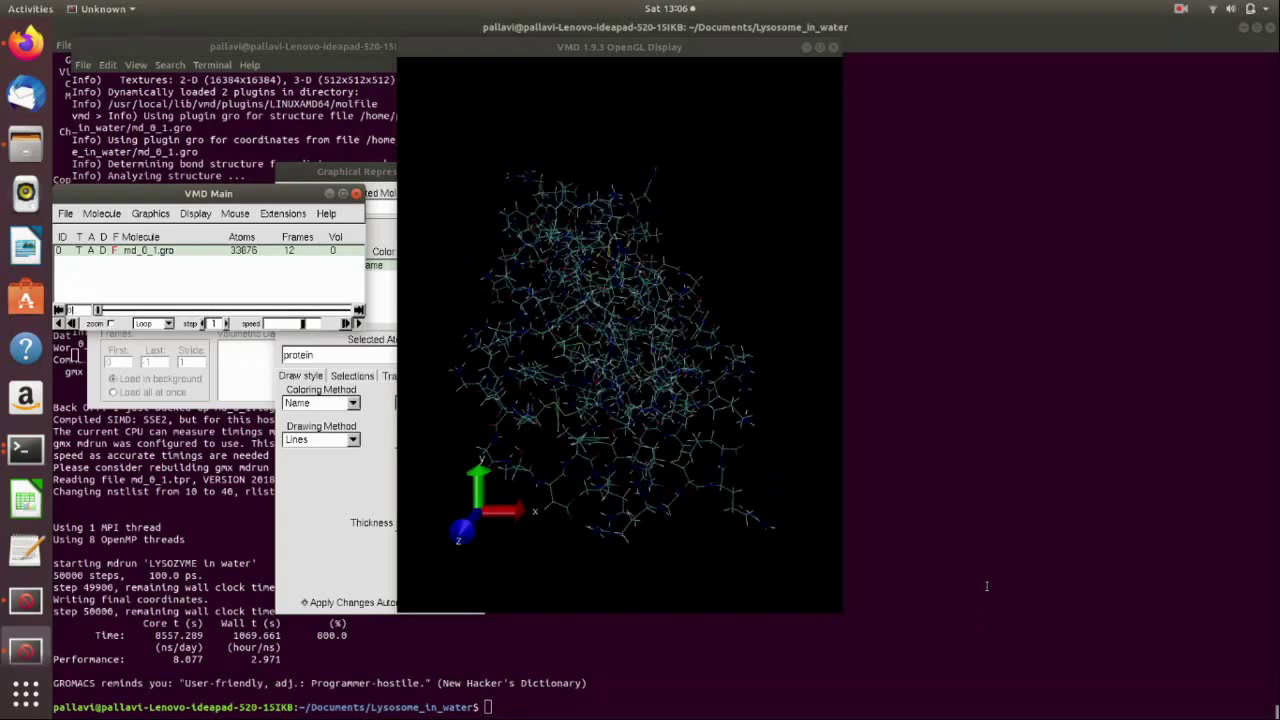
{"action": "left_click_drag", "start_coordinate": [545, 421], "coordinate": [869, 419]}
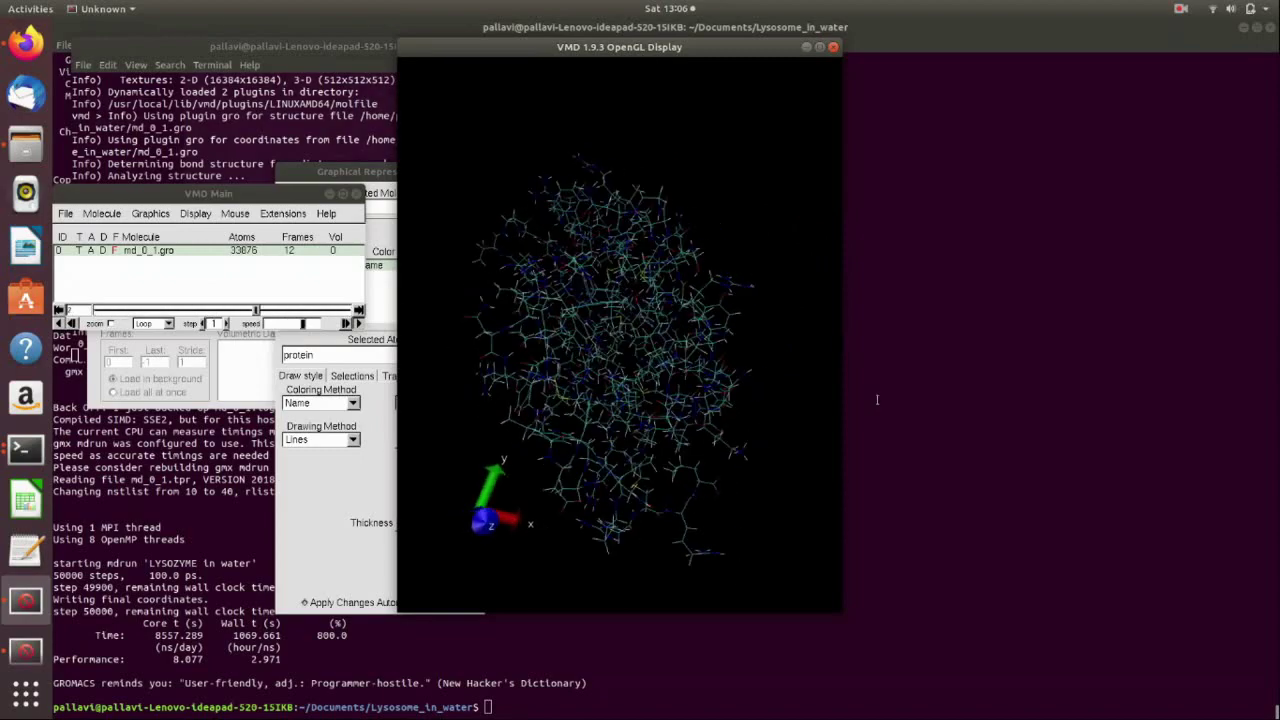